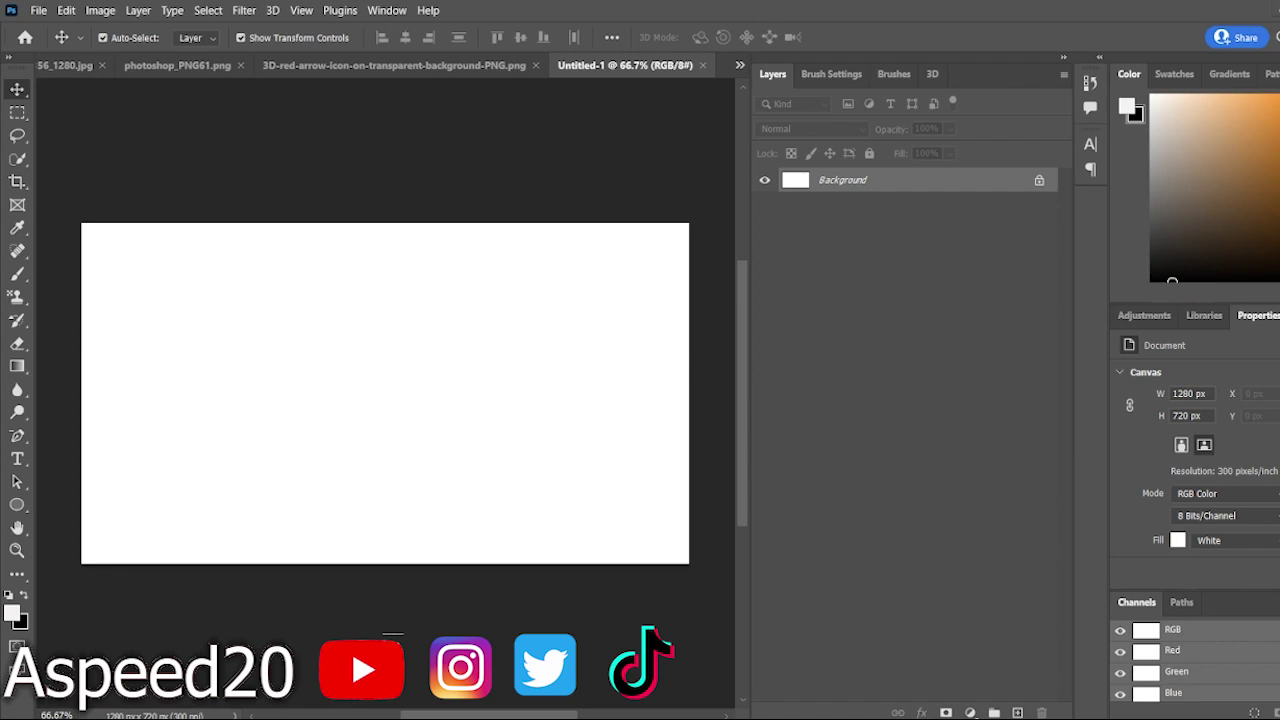
Look through the open images (red arrow, Ps logo, person photo) to the istockphoto night skyline
key(ctrl+w)
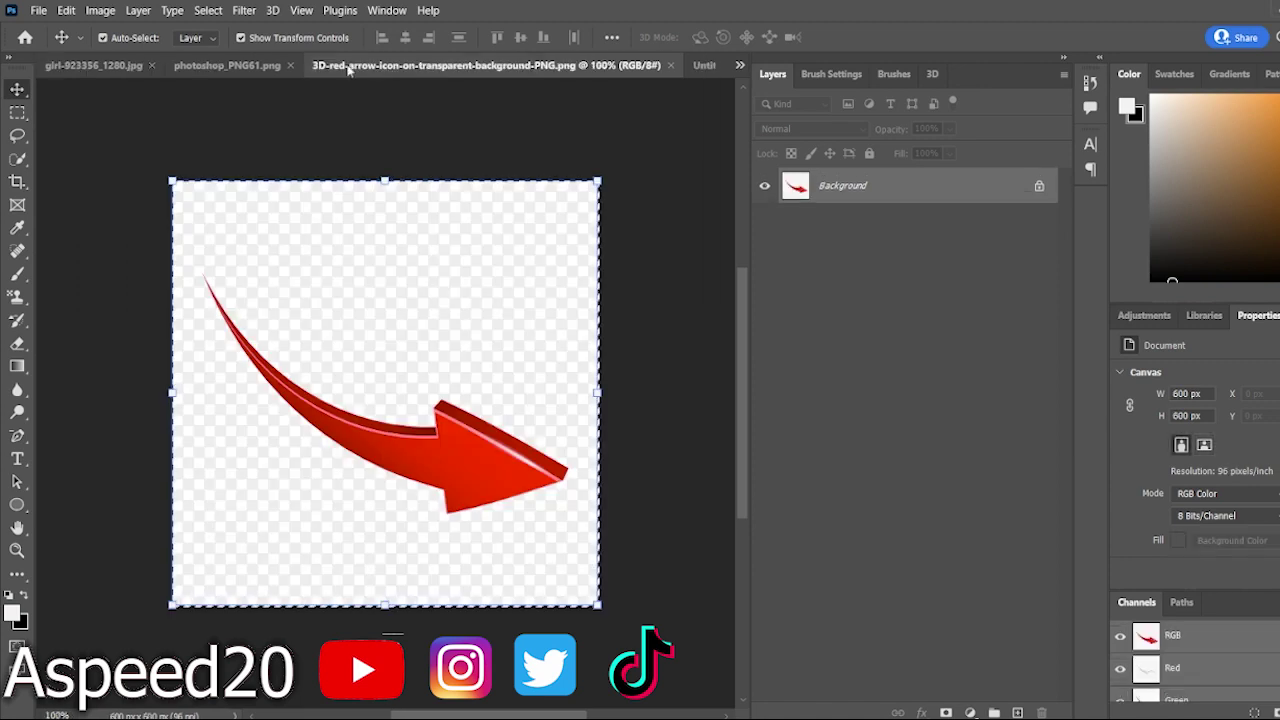
click(205, 65)
click(100, 65)
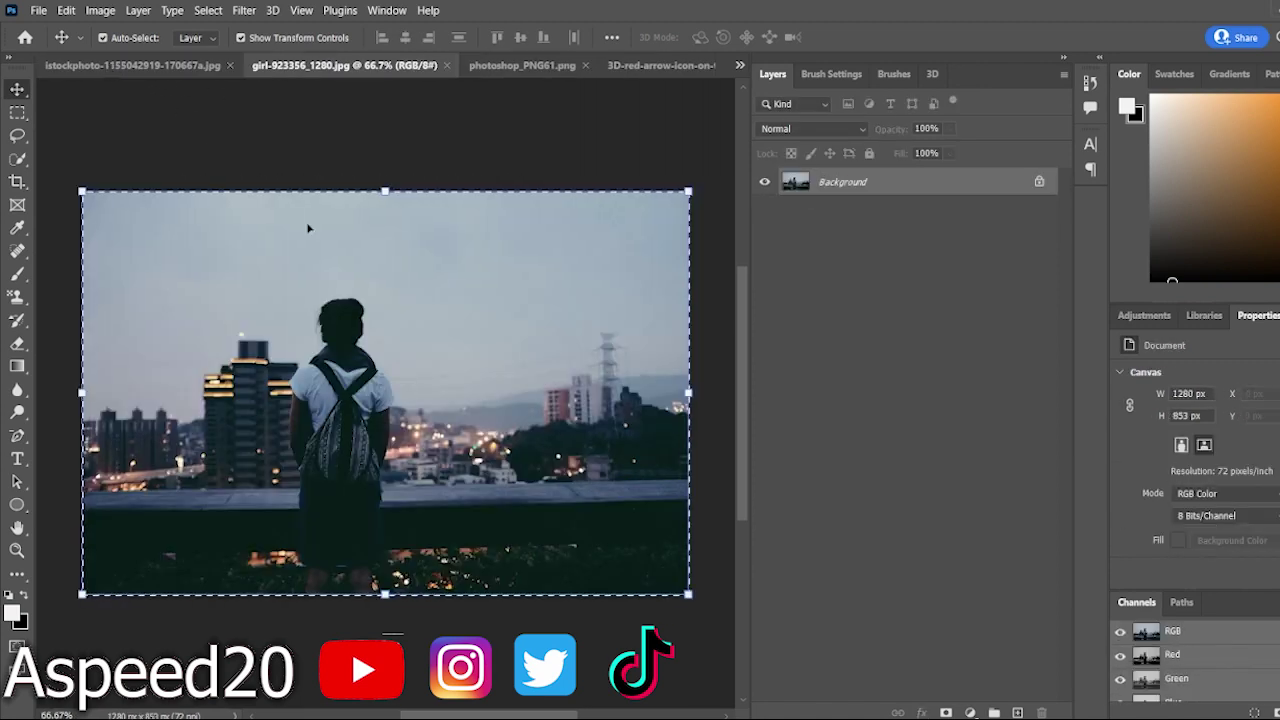
click(110, 66)
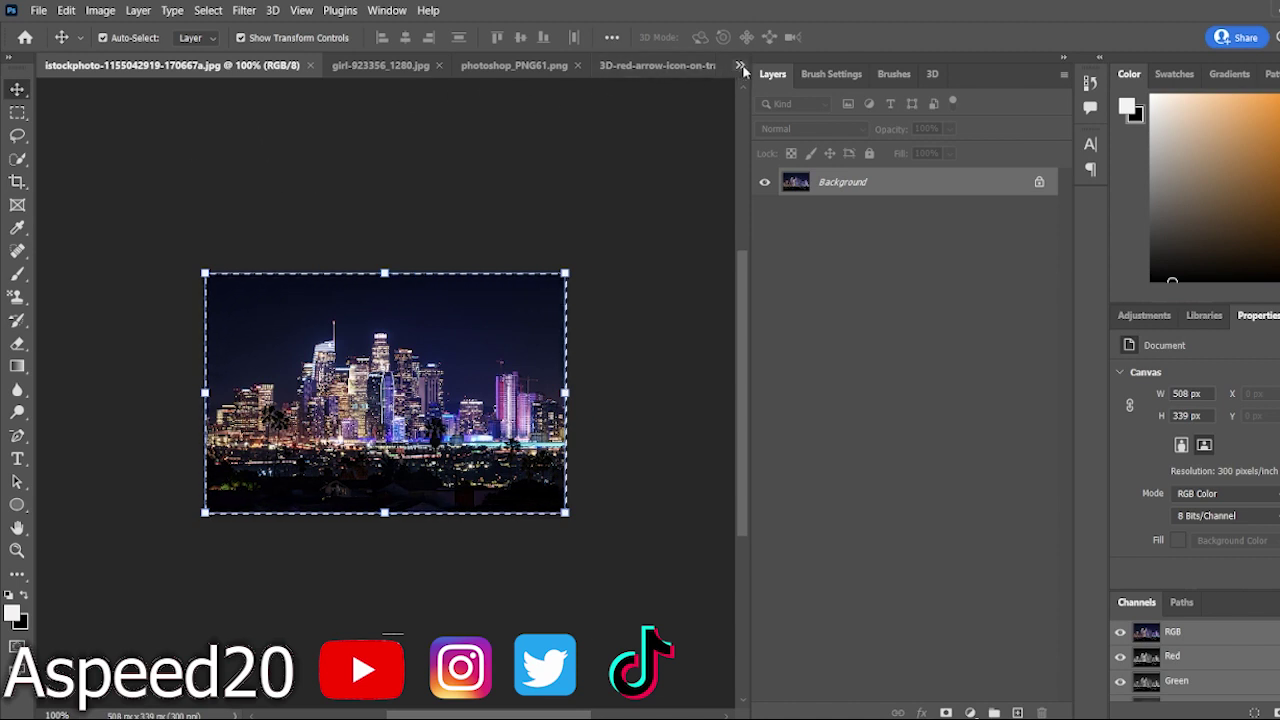
Paste the skyline into Untitled-1 as Layer 1 and stretch its corners to the canvas corners
key(ctrl+alt+n)
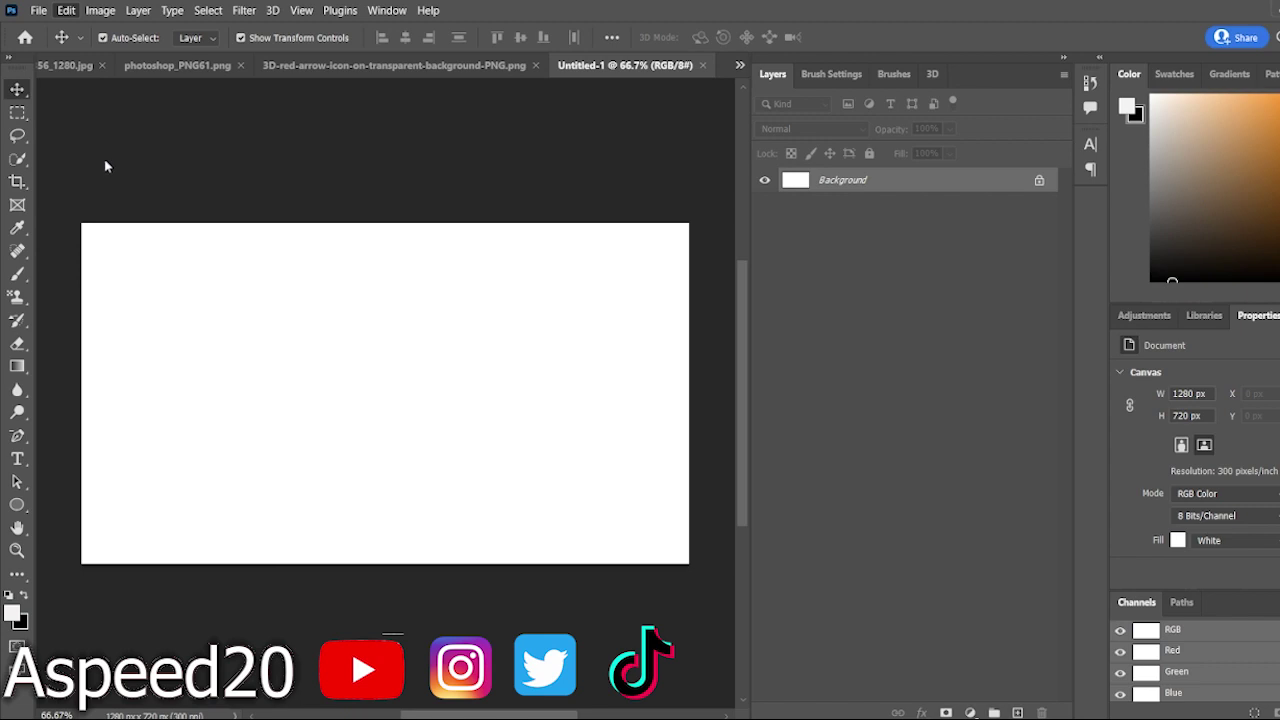
key(ctrl+v)
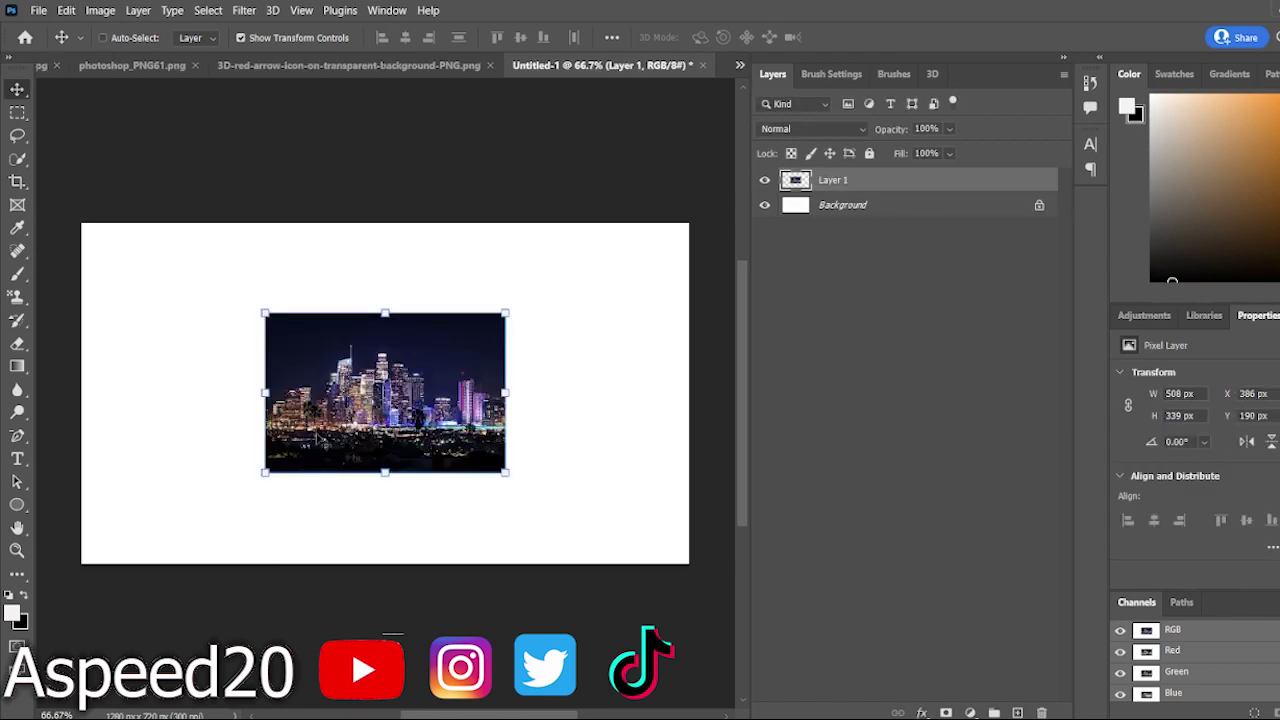
key(ctrl+t)
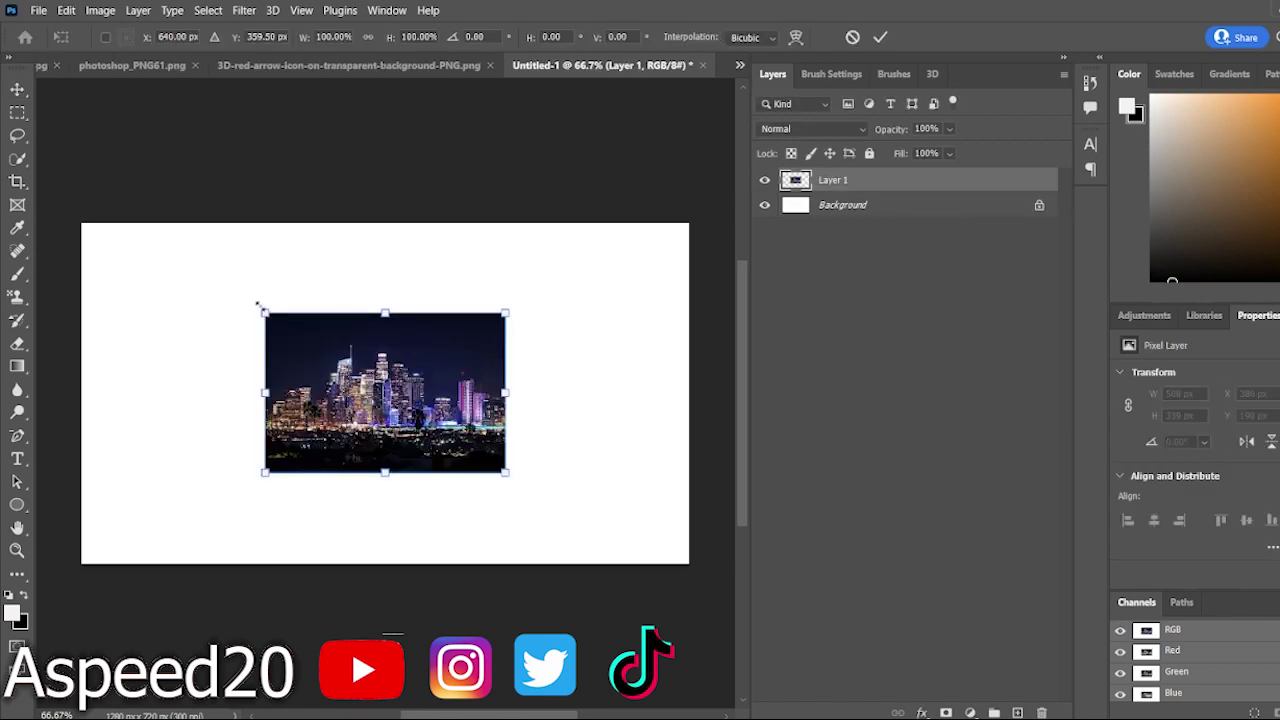
drag(261, 309, 82, 231)
drag(505, 232, 562, 224)
drag(562, 472, 687, 563)
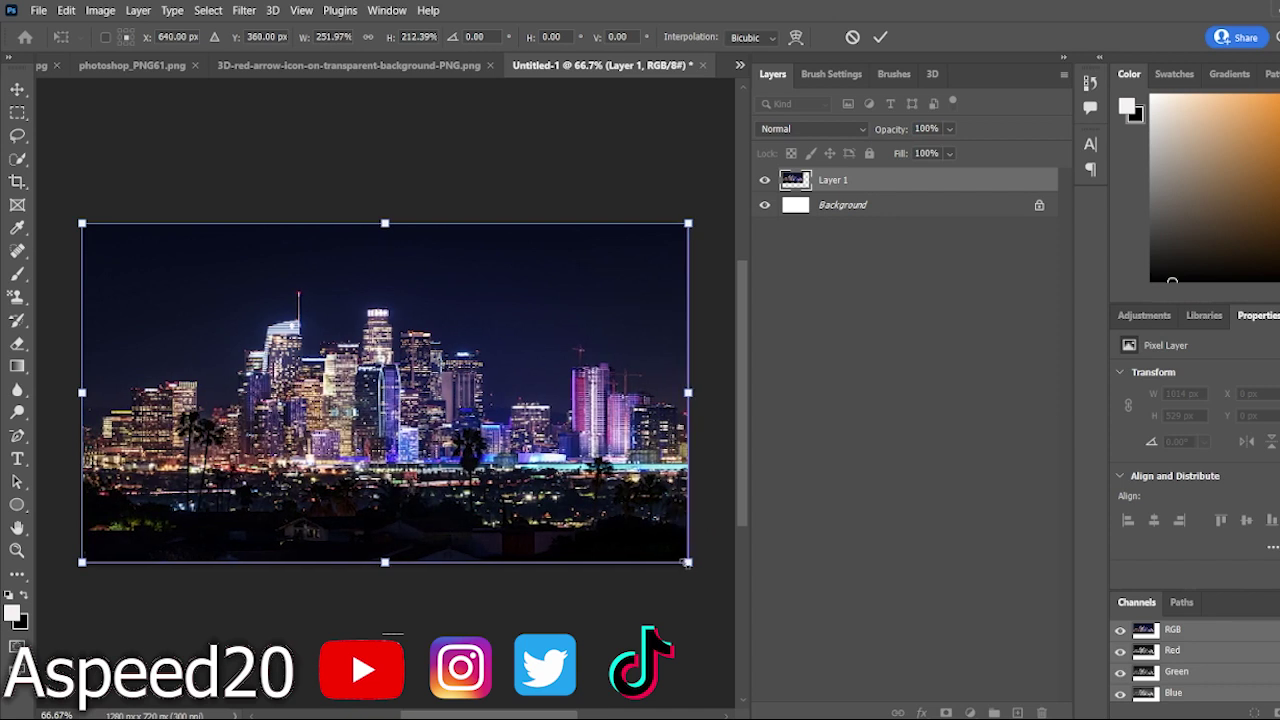
click(880, 37)
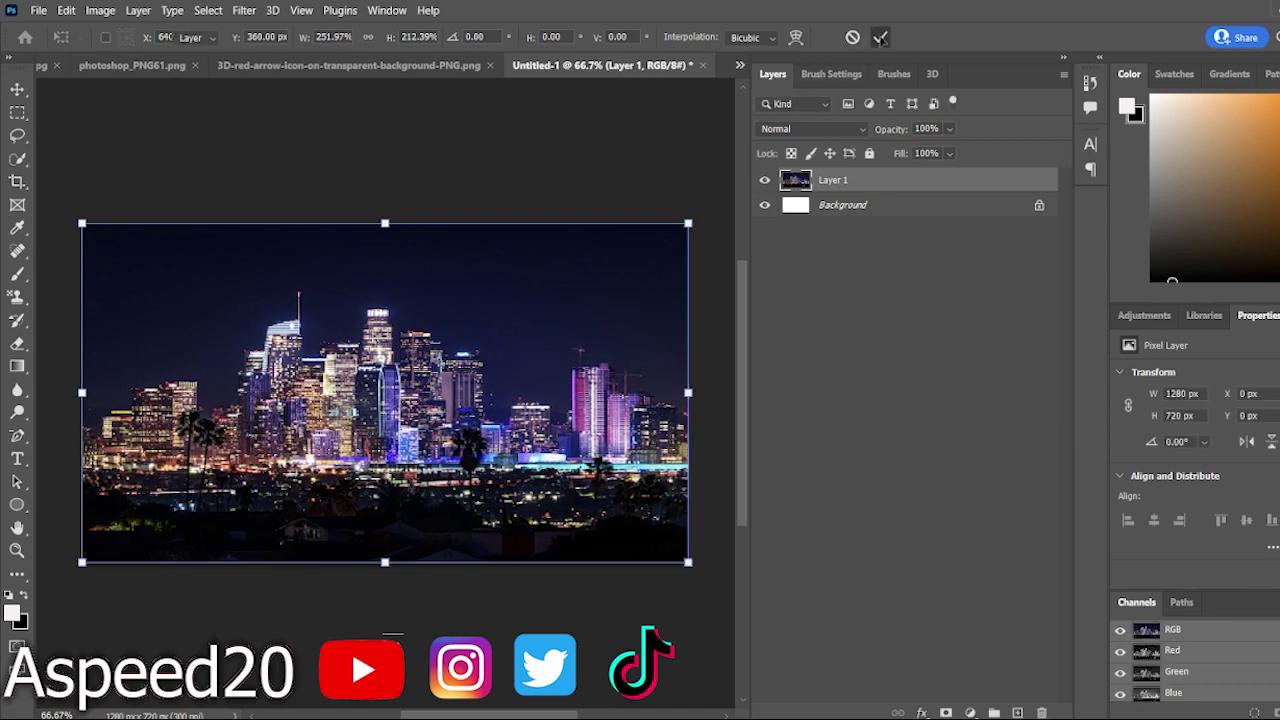
Copy the girl-923356_1280.jpg photo into Untitled-1 as Layer 2, squashed to the canvas height
click(43, 70)
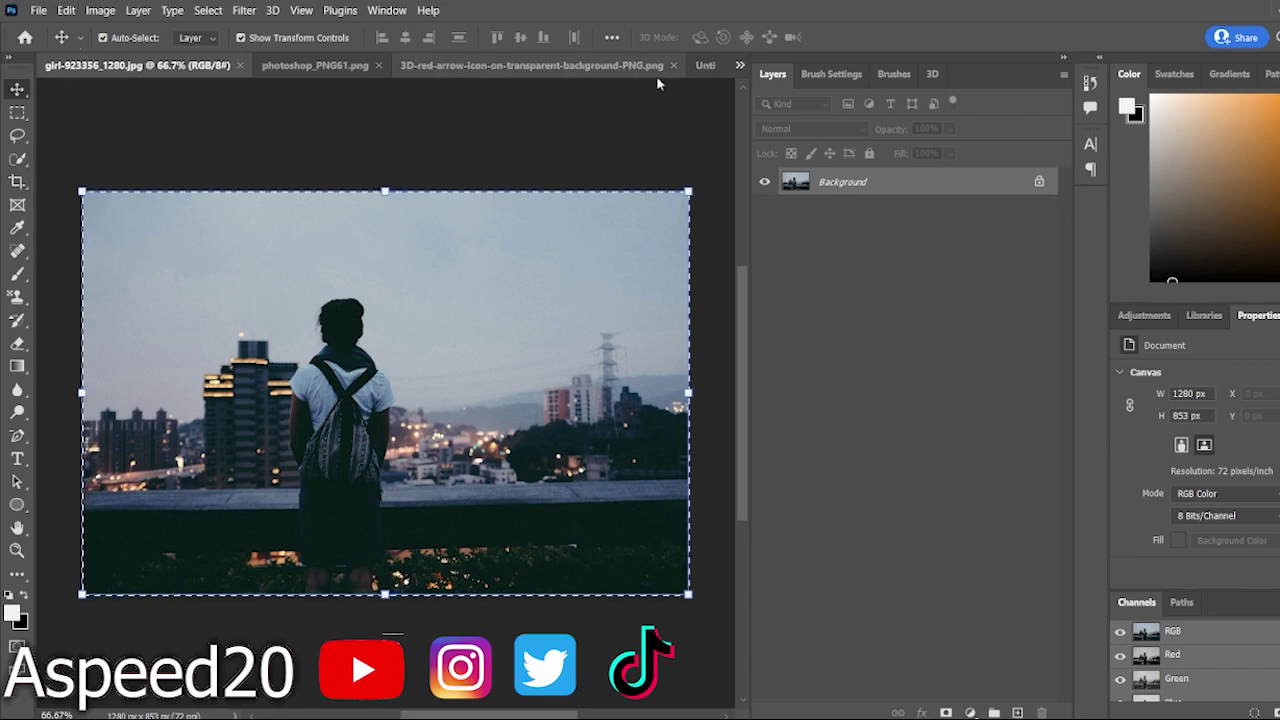
click(704, 66)
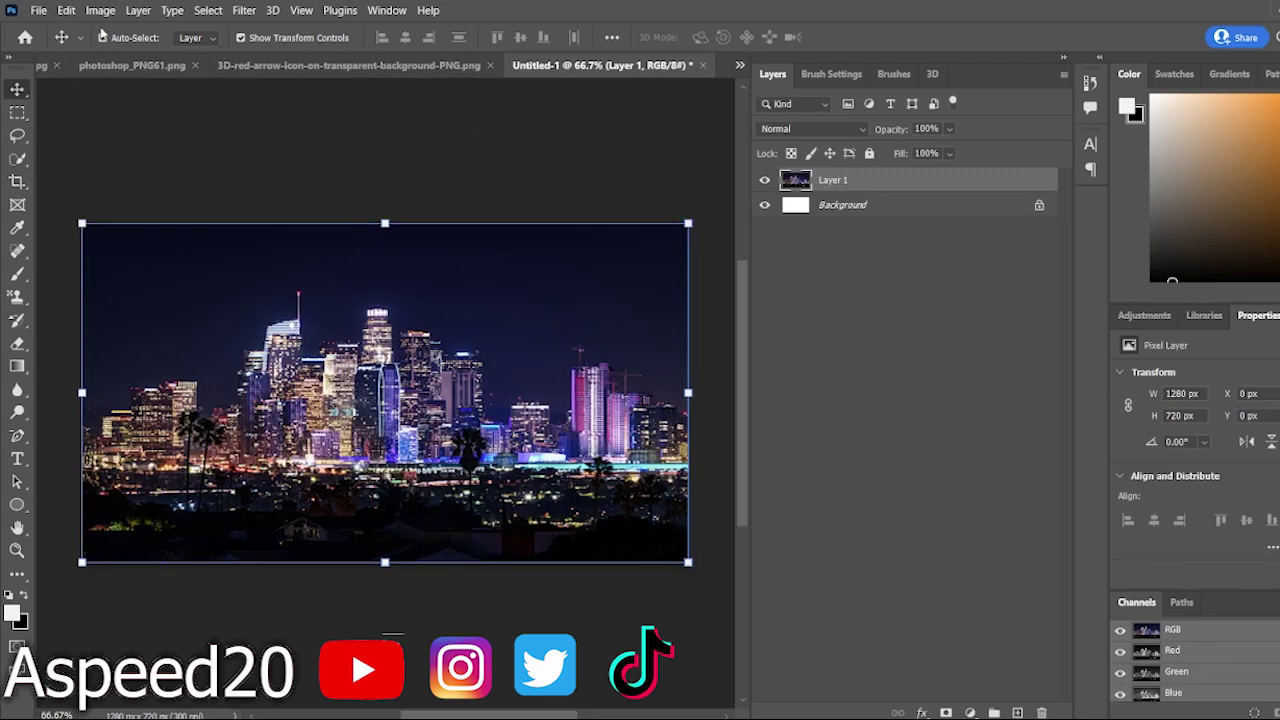
key(ctrl+v)
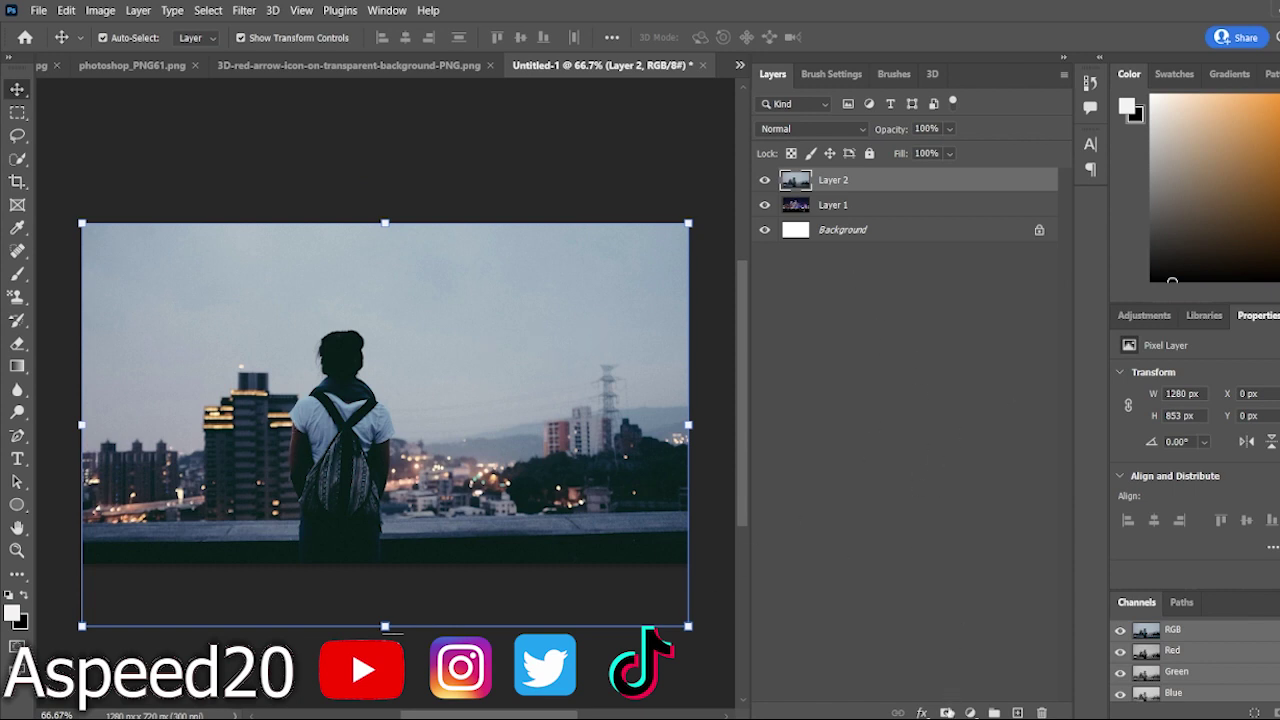
drag(387, 627, 383, 563)
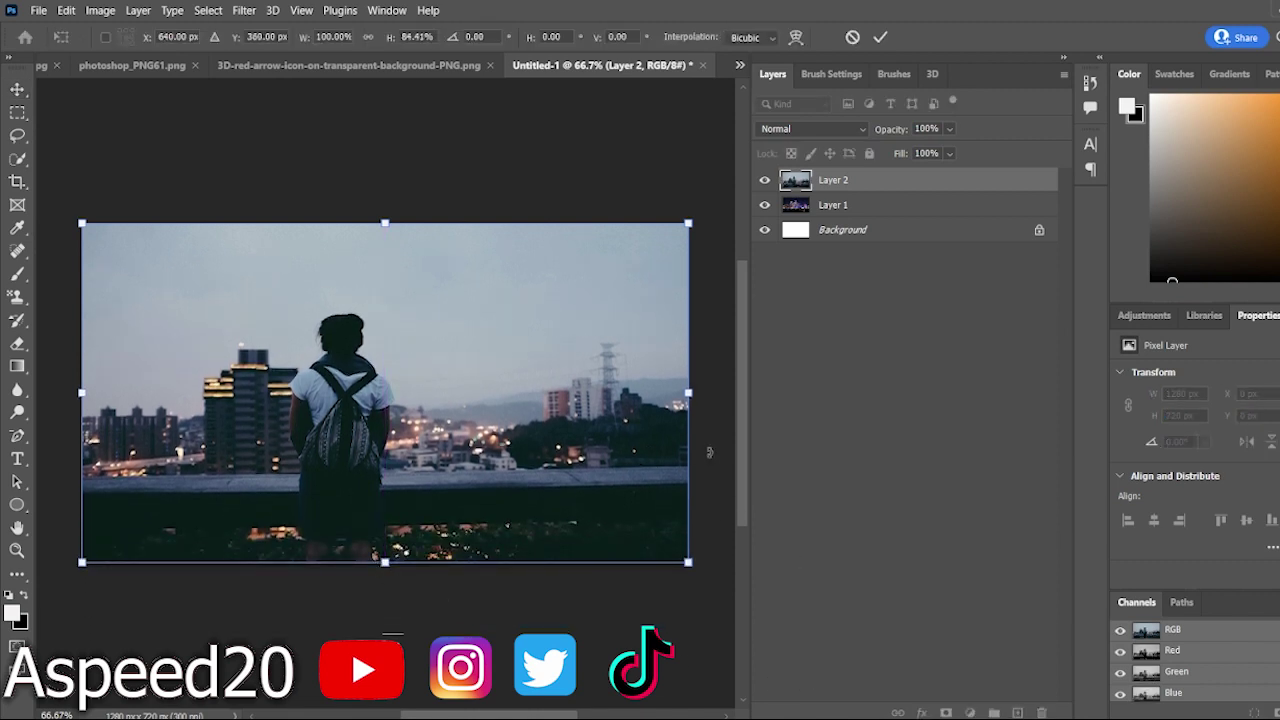
click(880, 37)
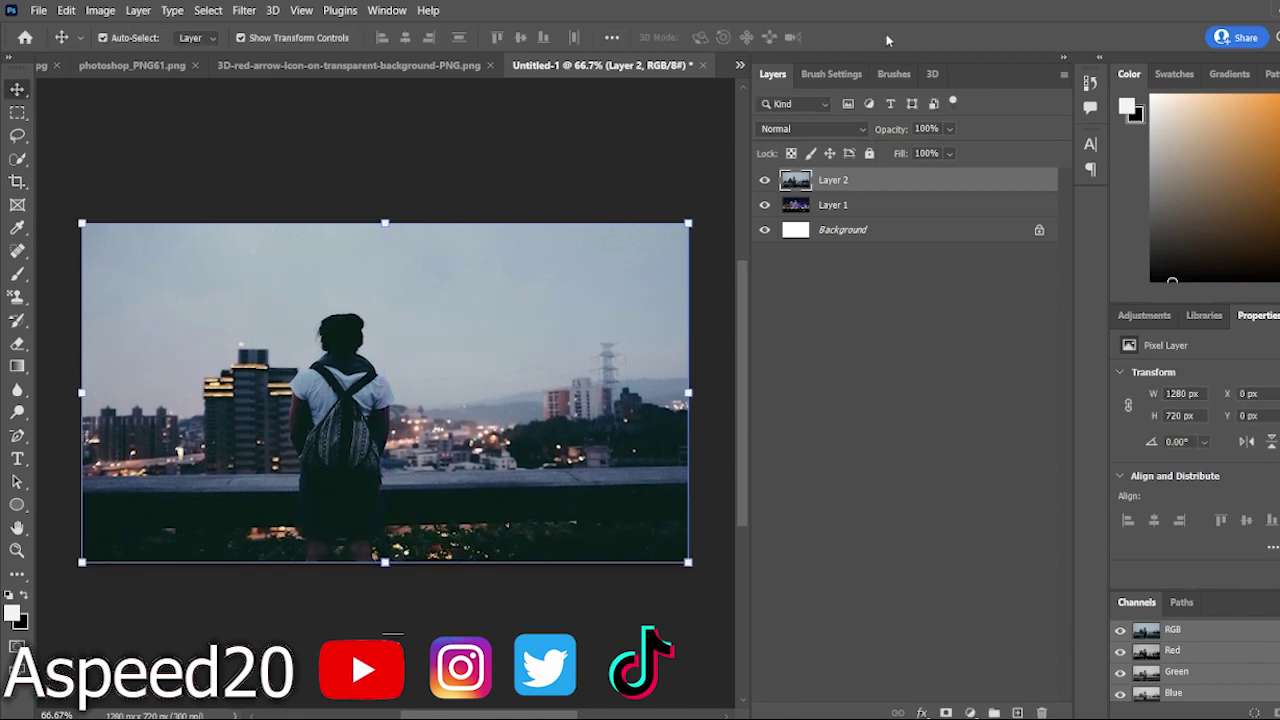
Add a layer mask to Layer 2 and paste the night skyline into it
click(946, 712)
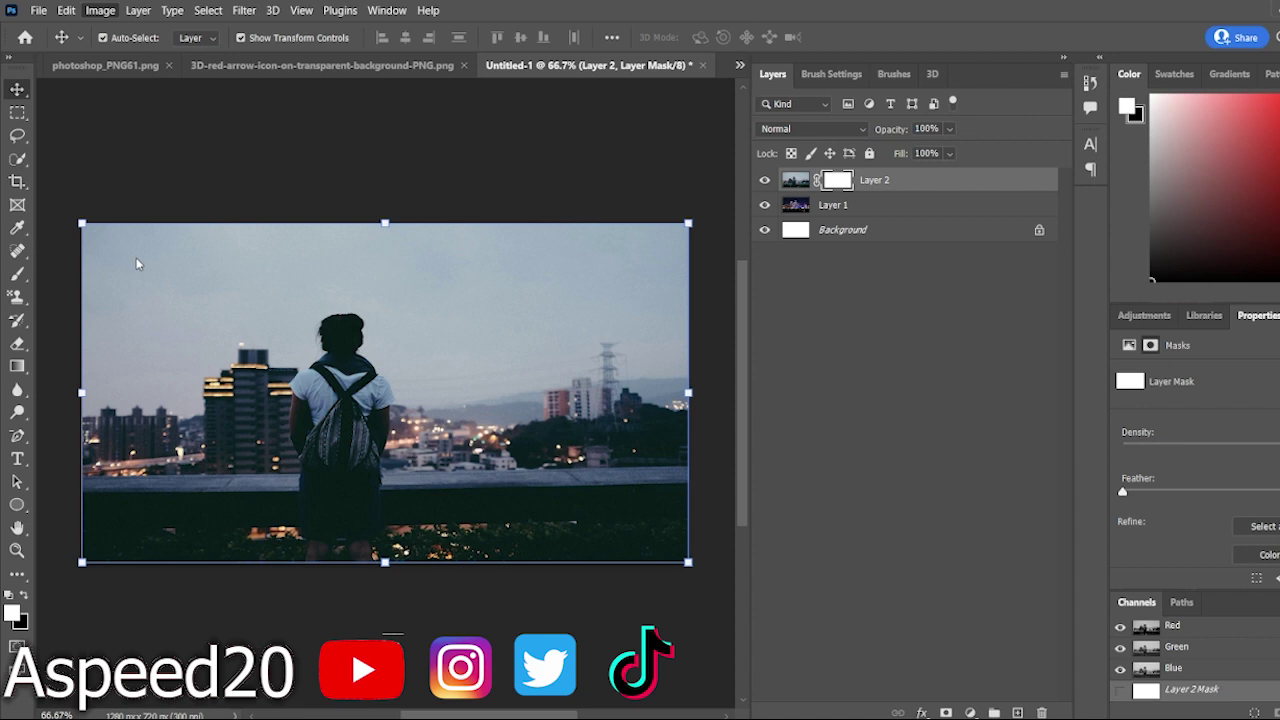
key(ctrl+v)
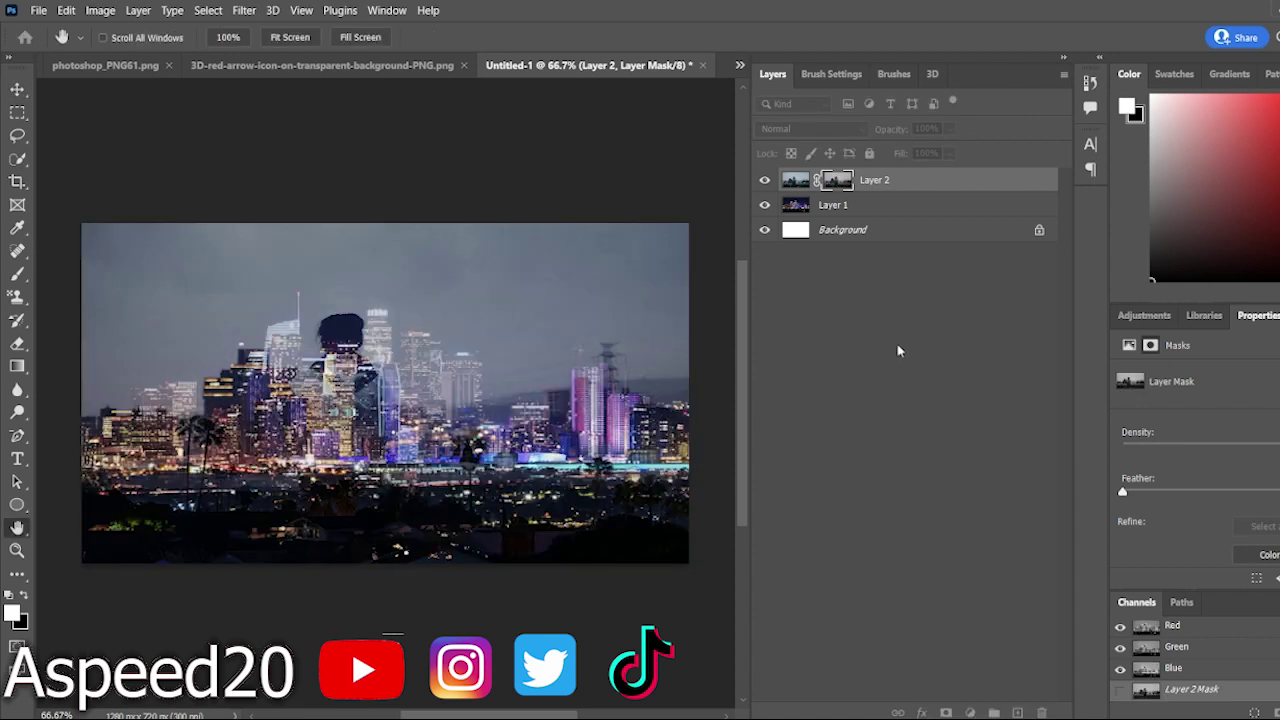
key(v)
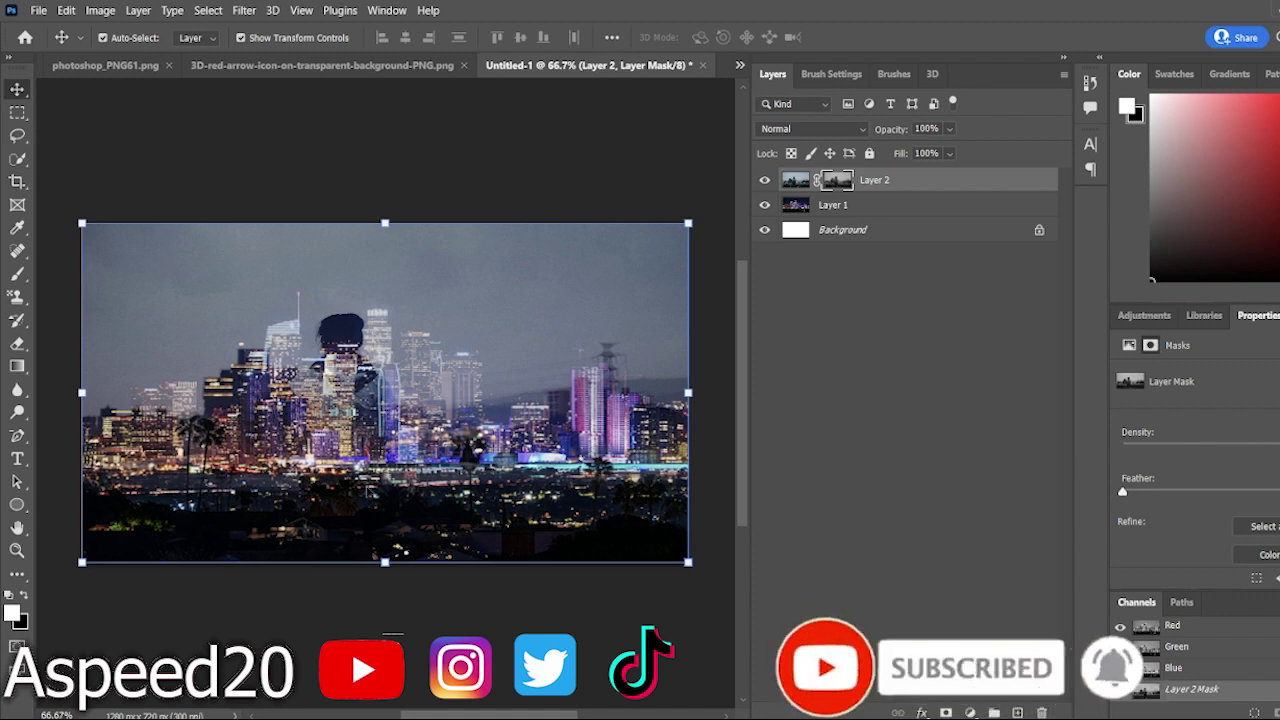
Paint white on Layer 2's mask with a large brush to reveal the person and wall
key(b)
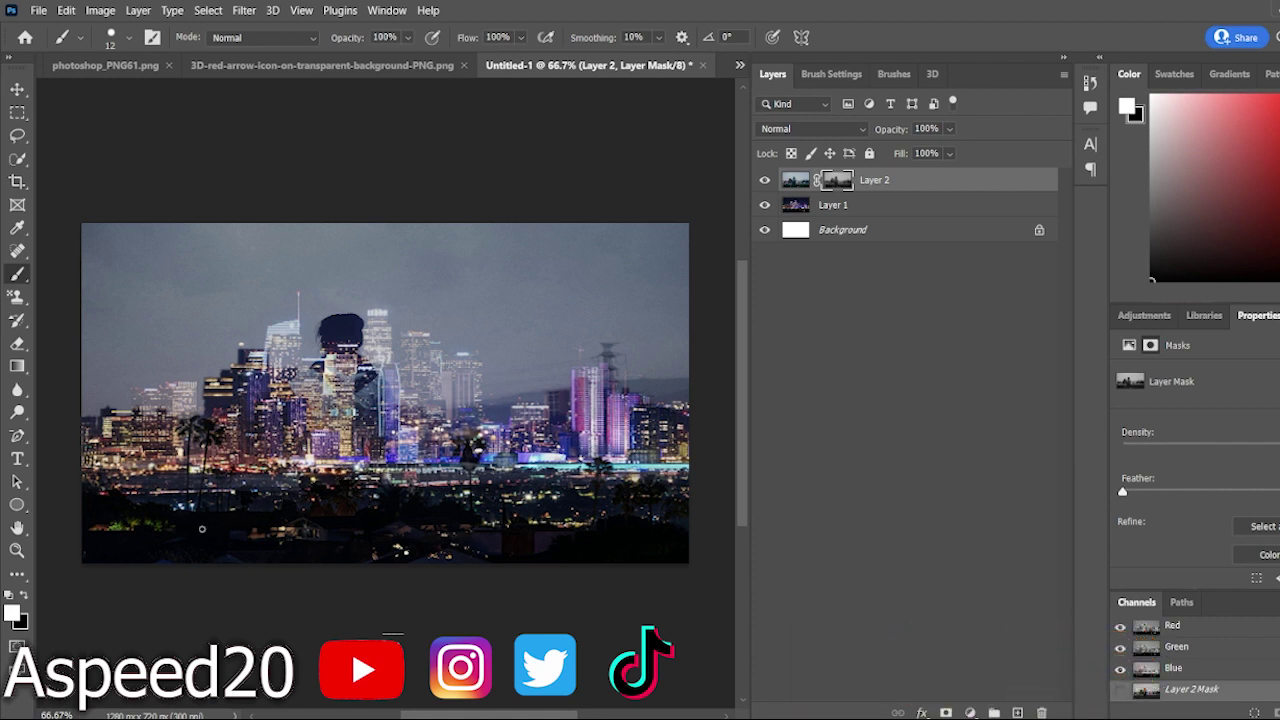
key(bracketright)
key(bracketright)
key(bracketright)
key(bracketright)
key(bracketright)
key(bracketright)
key(bracketright)
key(bracketright)
mouse_move(340, 330)
mouse_down()
mouse_move(600, 500)
mouse_move(375, 420)
mouse_move(657, 371)
mouse_up()
key(x)
key(ctrl+plus)
key(ctrl+plus)
scroll(385, 385, up, 2)
scroll(385, 385, left, 5)
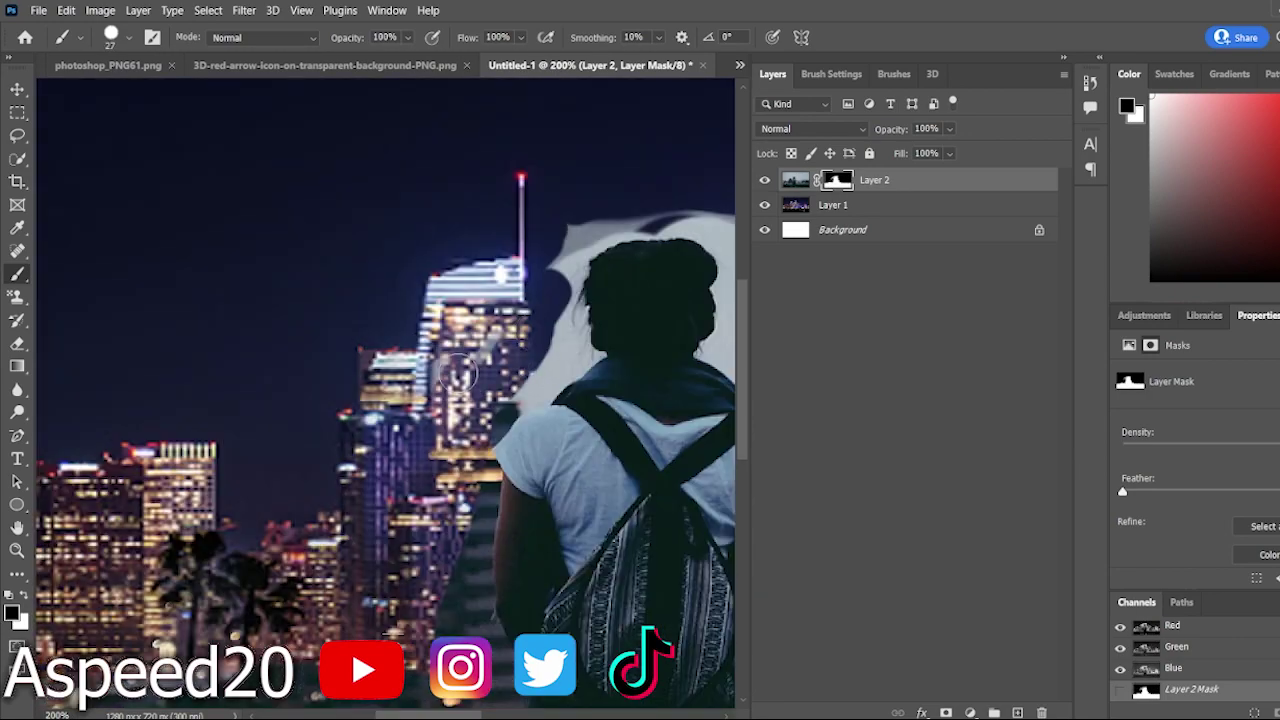
Refine the mask edges around the person's head and back with a small black brush
key(bracketleft)
key(bracketleft)
key(bracketleft)
key(bracketleft)
key(bracketleft)
key(bracketleft)
key(bracketleft)
scroll(489, 547, right, 5)
key(ctrl+plus)
key(ctrl+plus)
key(ctrl+plus)
key(bracketleft)
key(bracketleft)
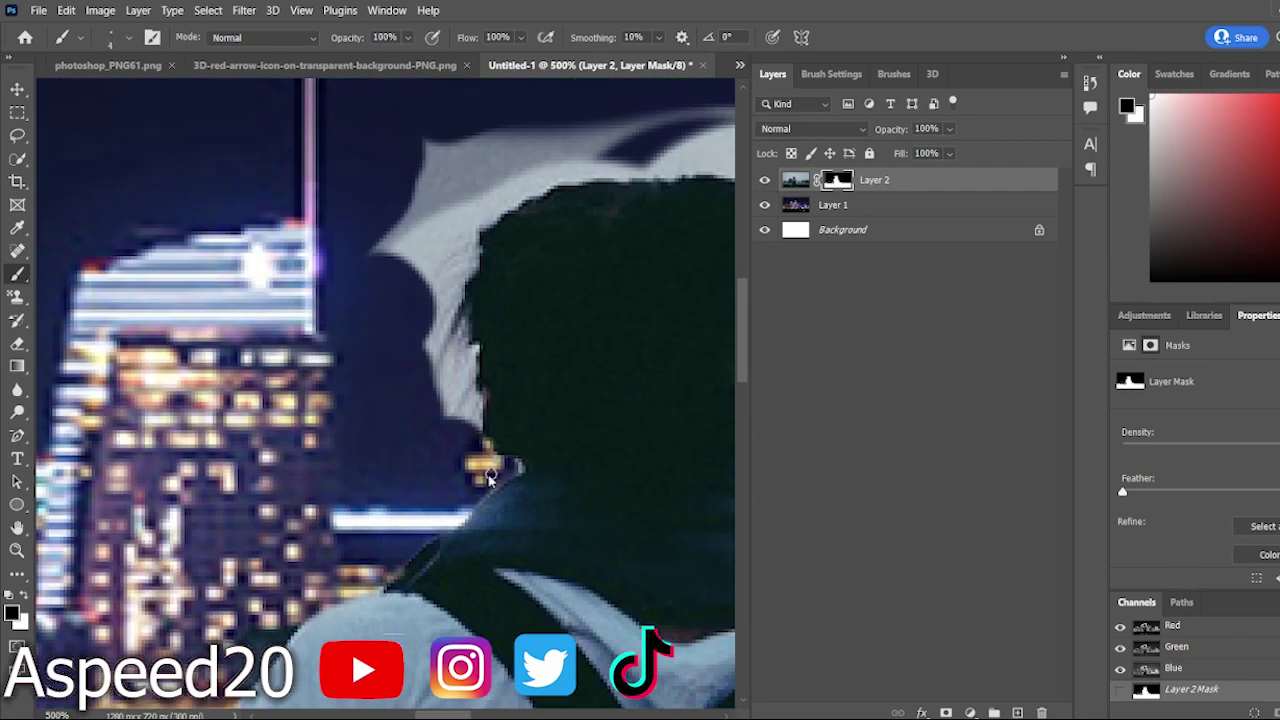
scroll(437, 466, up, 2)
scroll(437, 466, right, 5)
scroll(500, 450, down, 4)
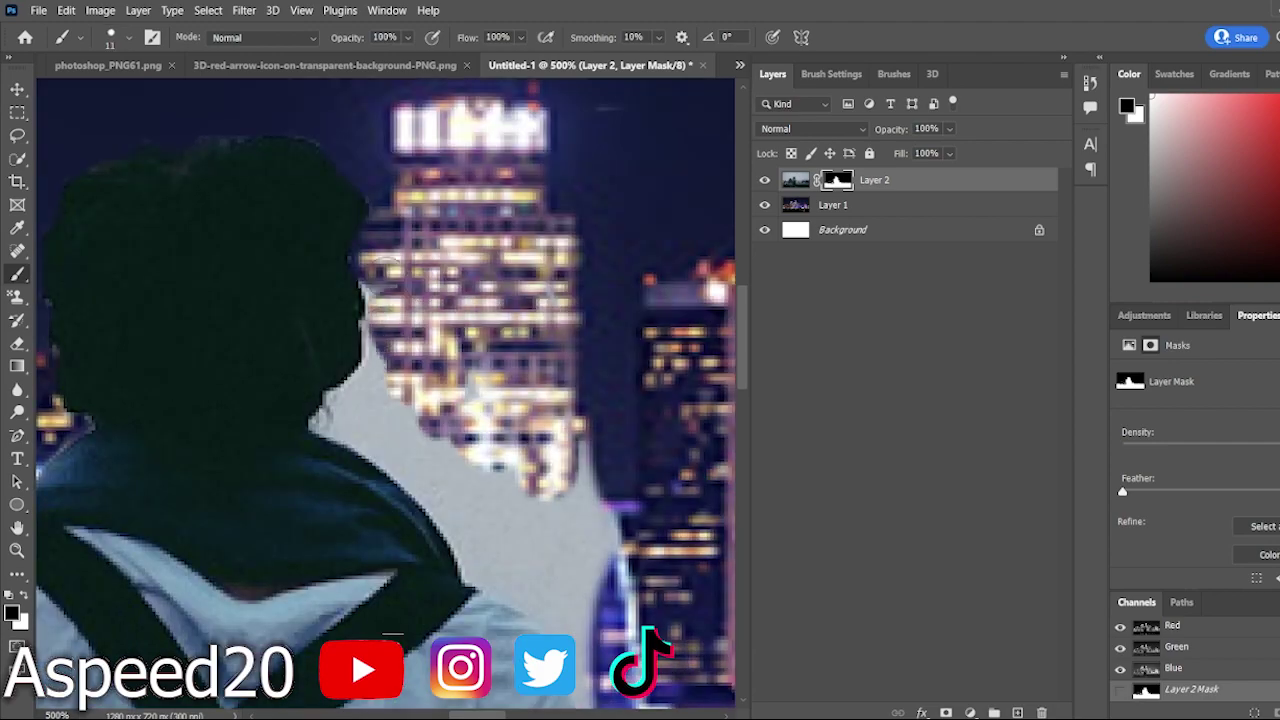
key(bracketright)
key(bracketright)
key(bracketright)
key(bracketright)
key(bracketright)
key(bracketright)
scroll(462, 410, down, 5)
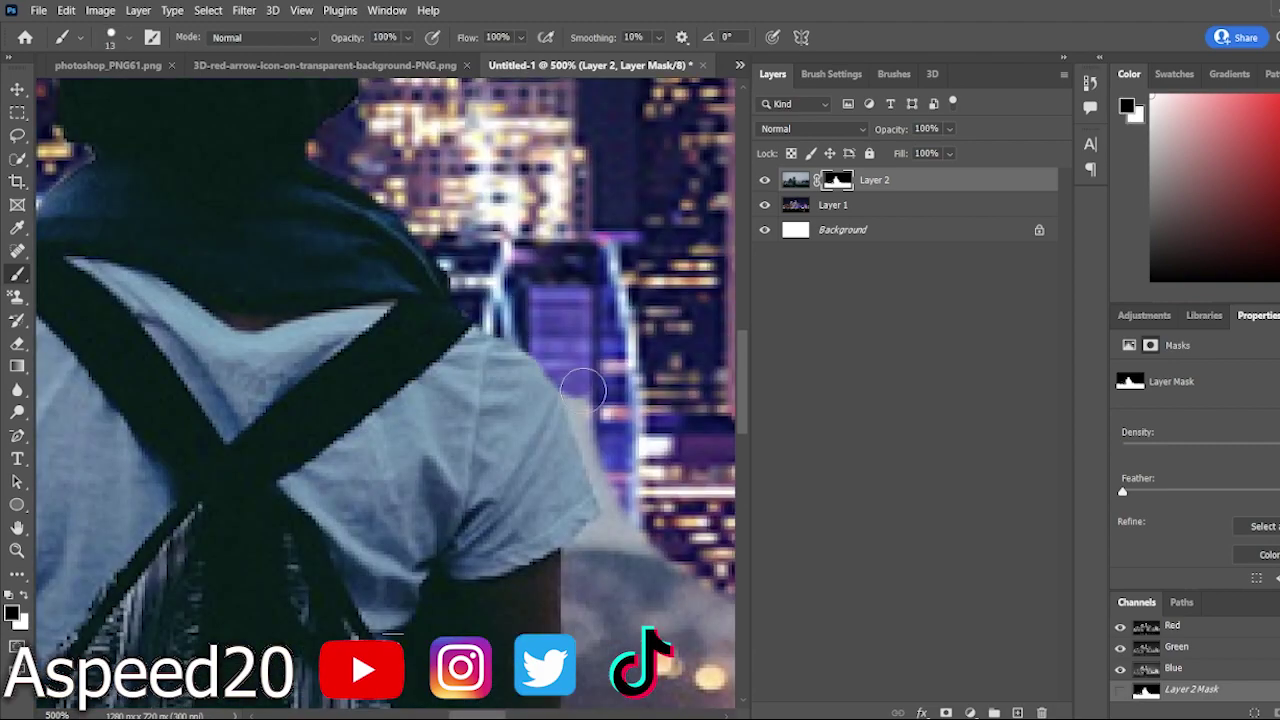
scroll(462, 410, right, 3)
scroll(462, 405, down, 3)
key(ctrl+minus)
key(ctrl+minus)
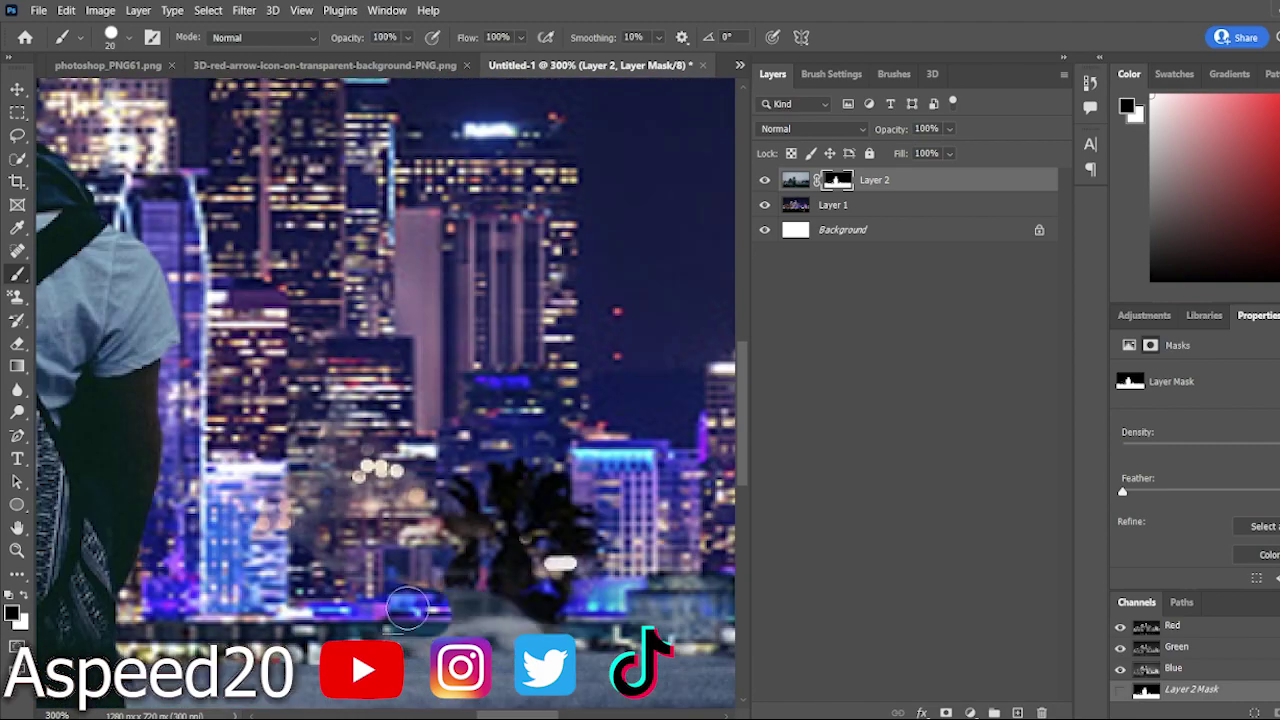
scroll(490, 600, left, 3)
scroll(106, 614, down, 3)
scroll(106, 614, right, 4)
scroll(300, 600, left, 4)
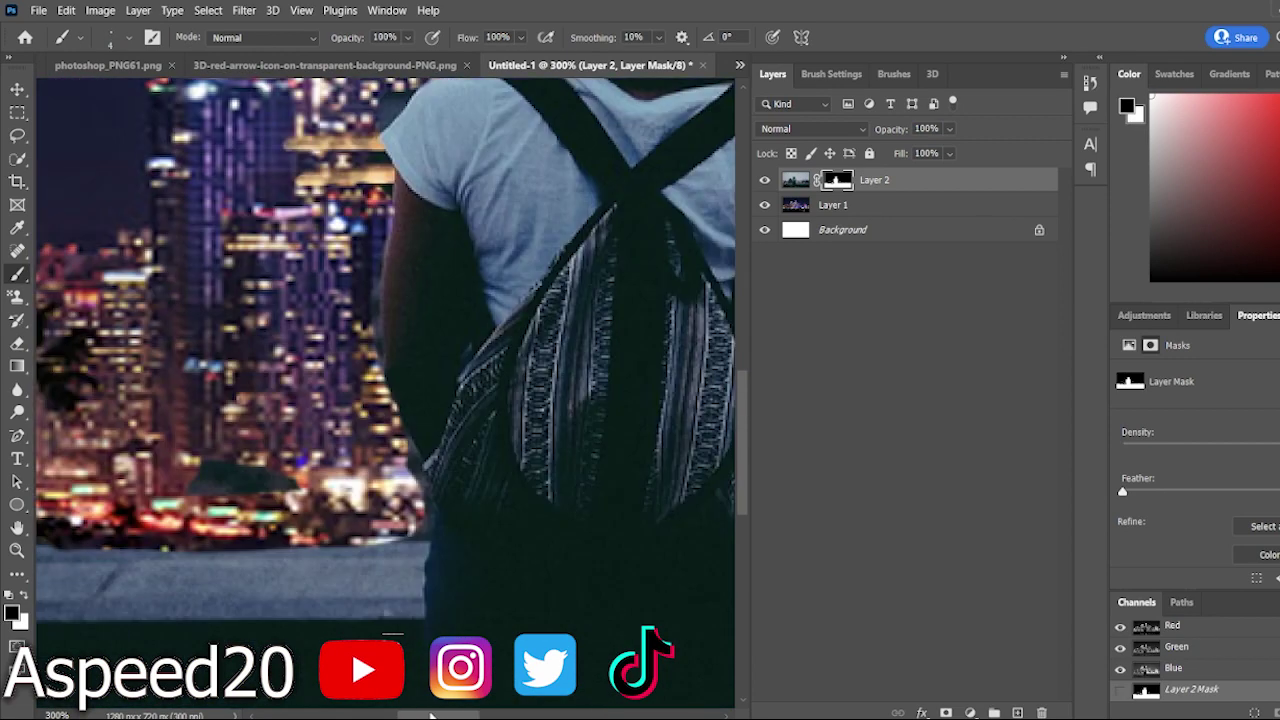
key(ctrl+minus)
key(ctrl+minus)
key(ctrl+minus)
drag(532, 714, 527, 707)
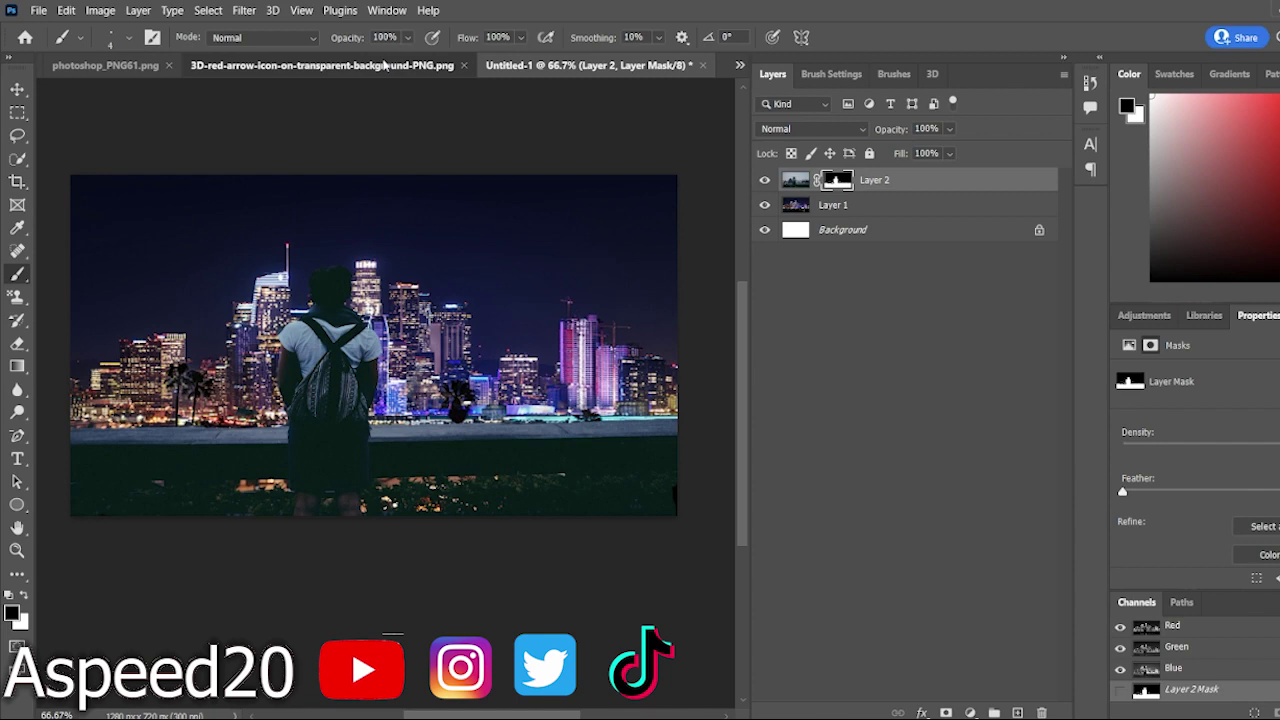
Bring the photoshop_PNG61.png logo in as Layer 3, placed top-left and enlarged to 215 × 204 px
click(322, 65)
click(160, 66)
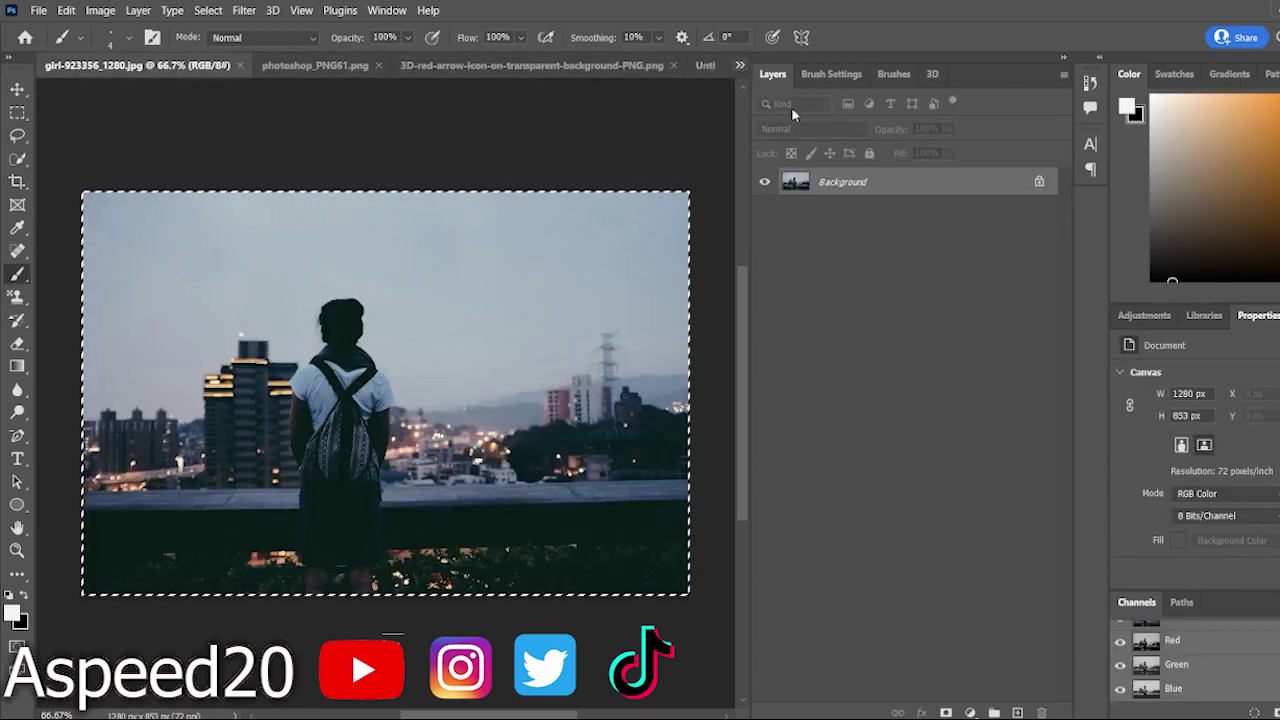
key(ctrl+Tab)
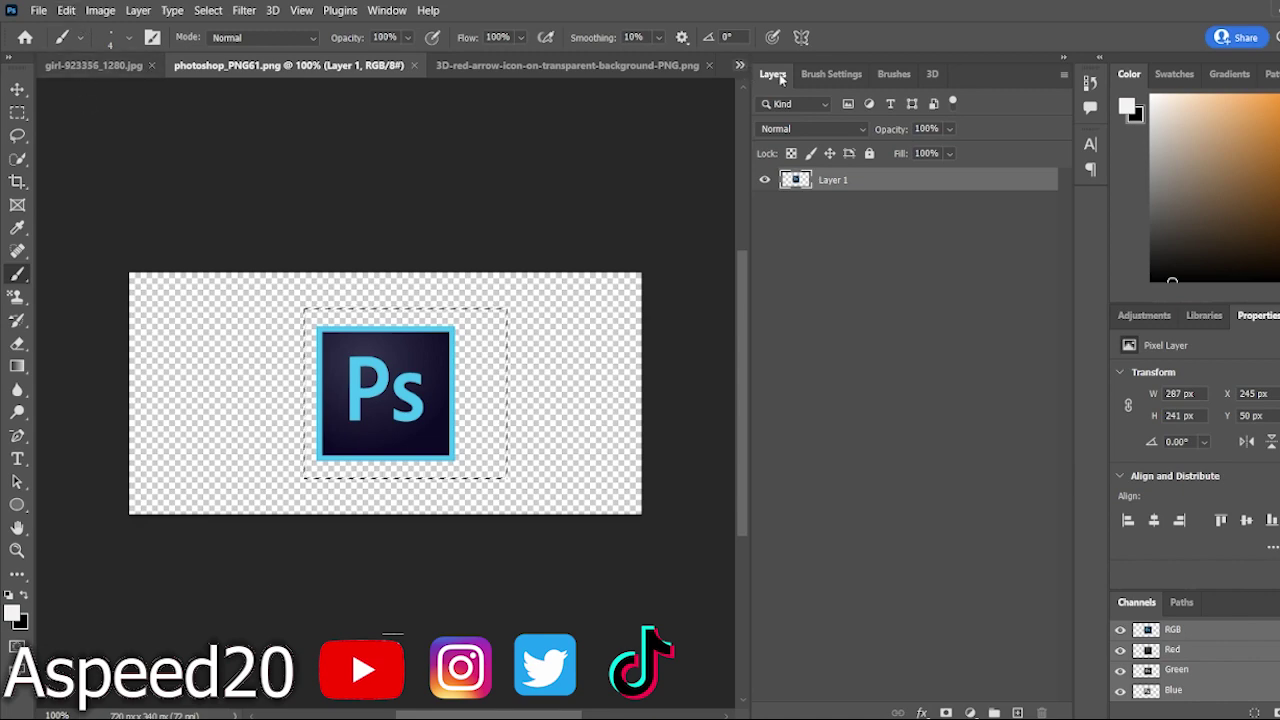
click(740, 65)
click(745, 82)
key(ctrl+shift+Tab)
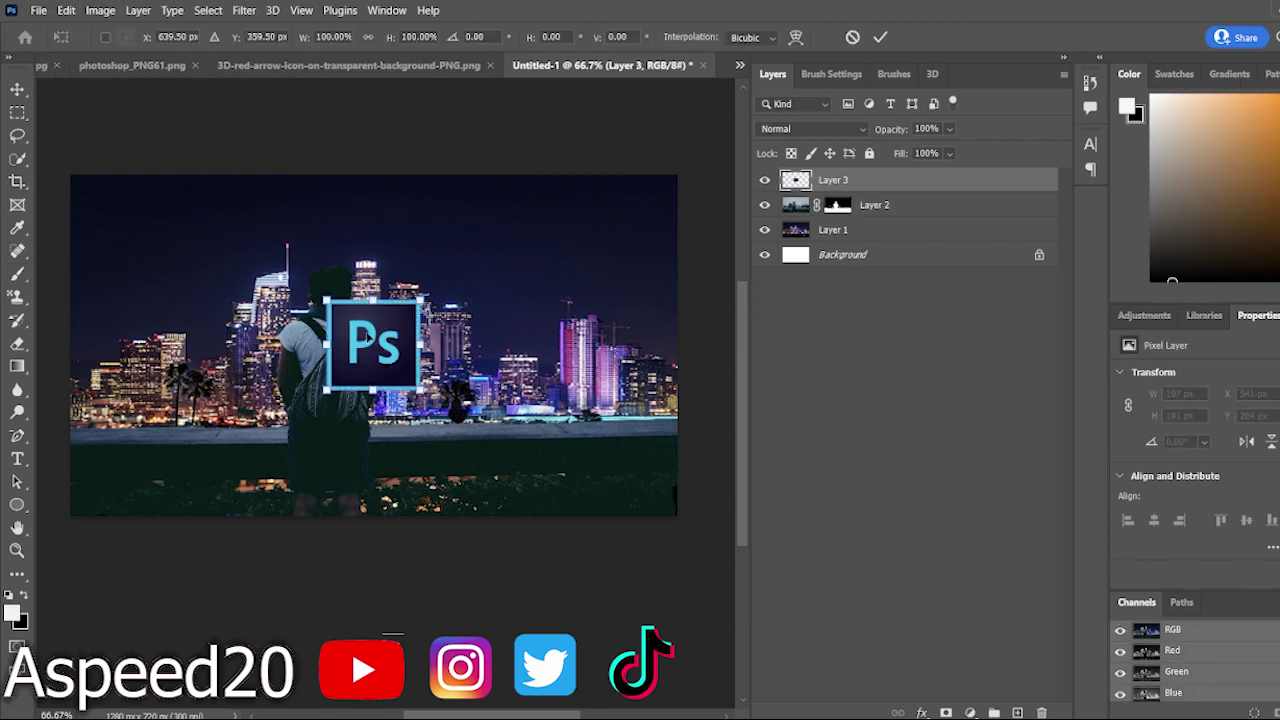
drag(368, 340, 142, 246)
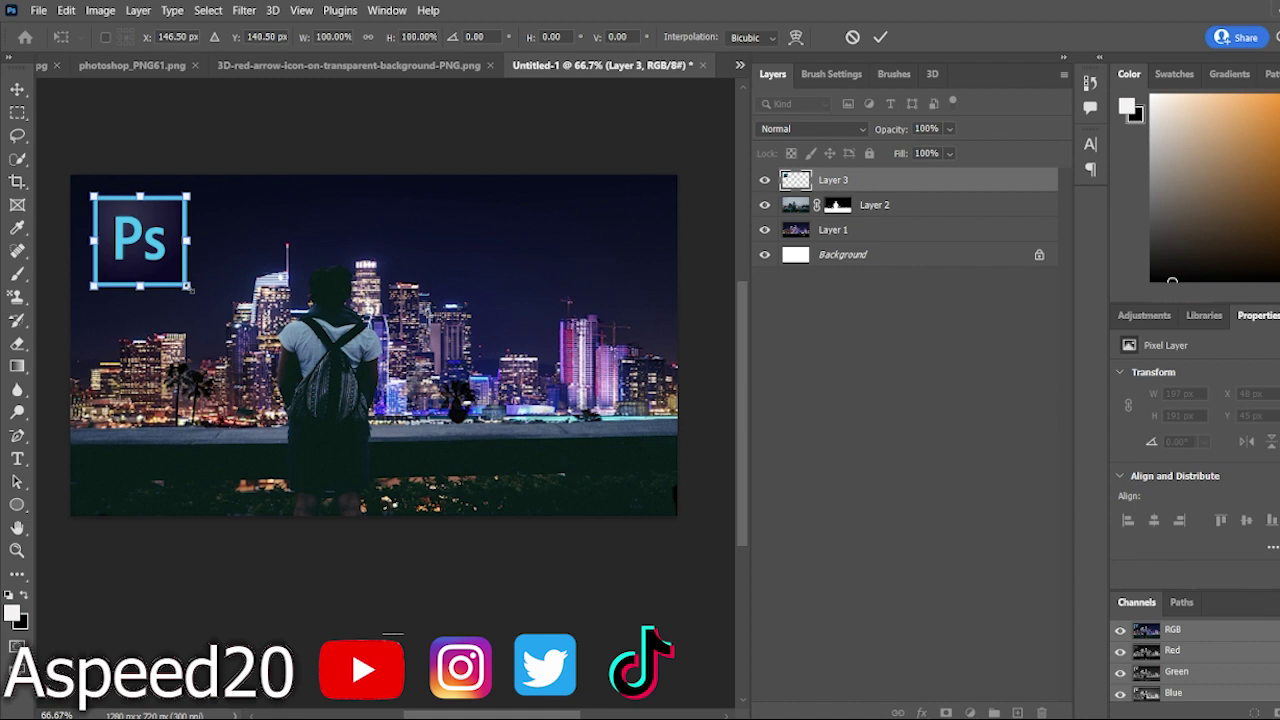
drag(190, 289, 198, 294)
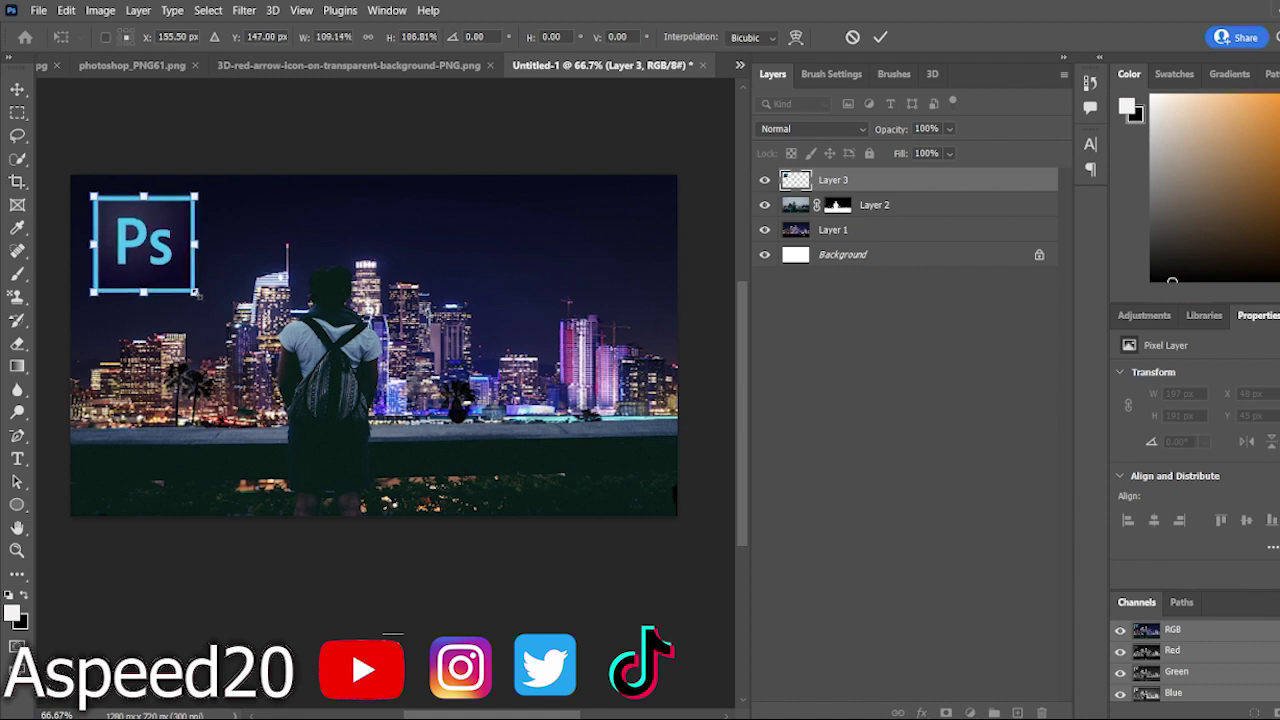
click(879, 38)
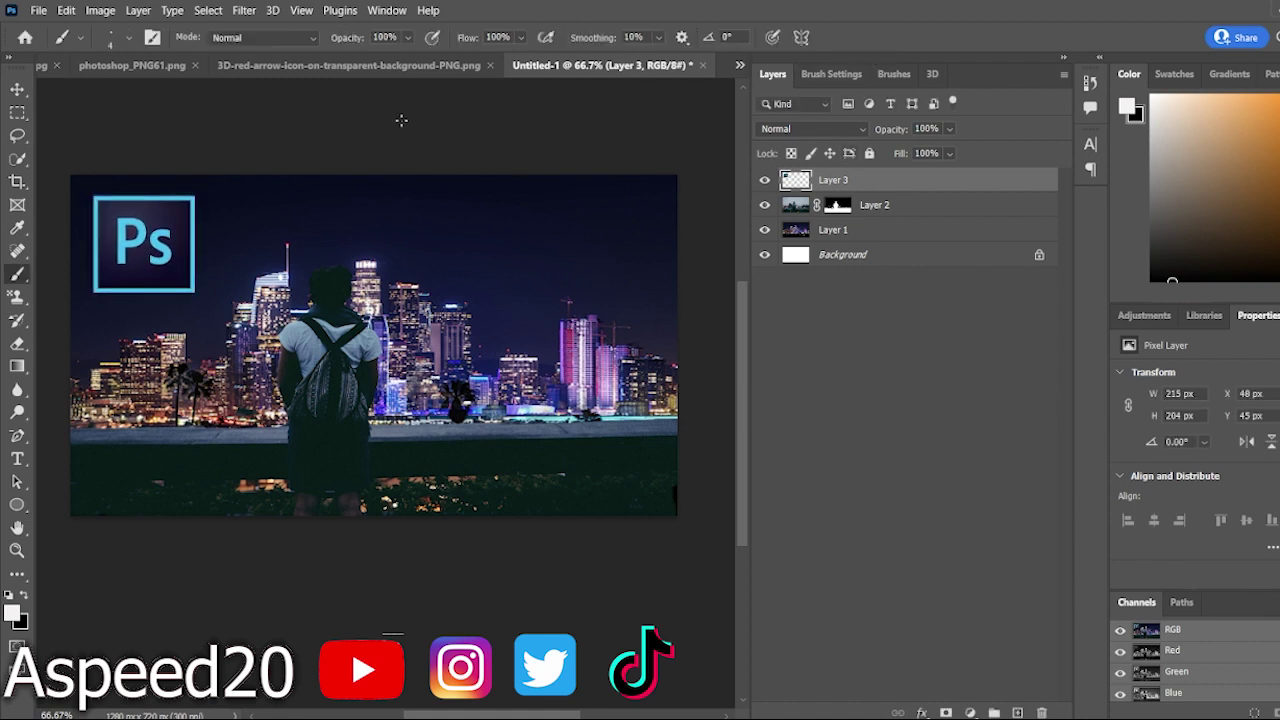
Add a text layer above the skyline reading 'How to make a Thumnail'
click(18, 462)
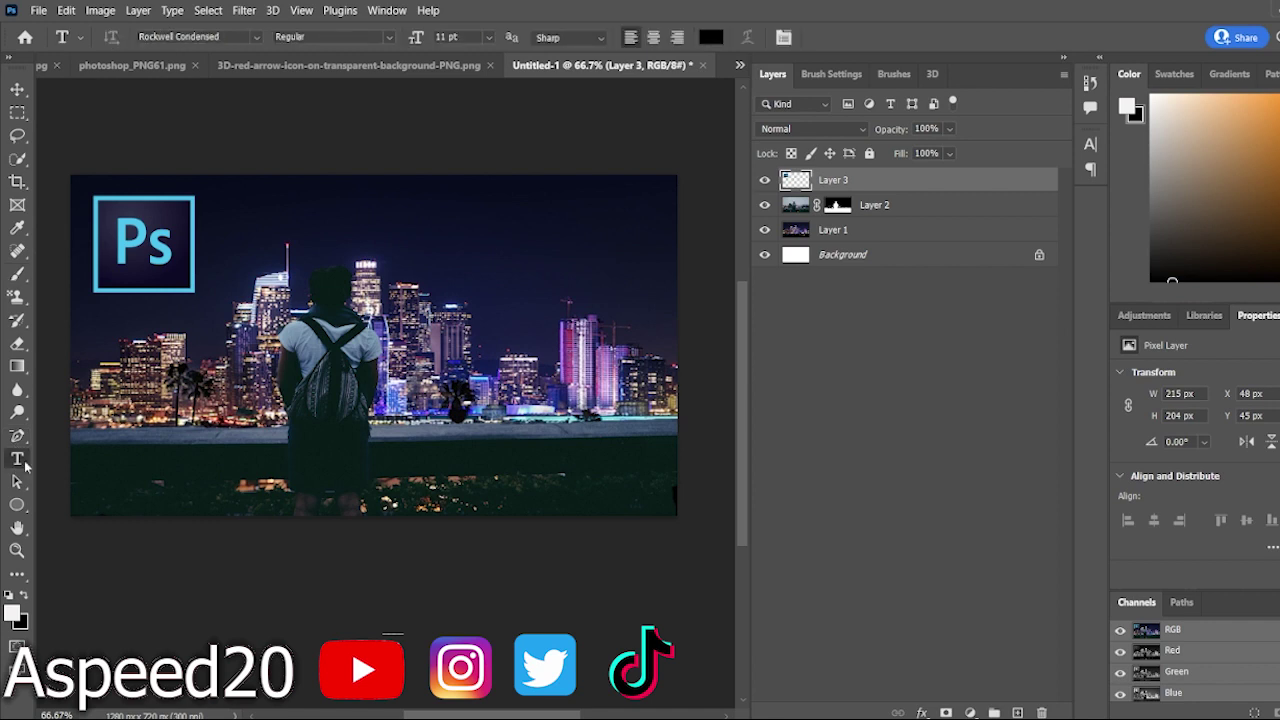
click(404, 234)
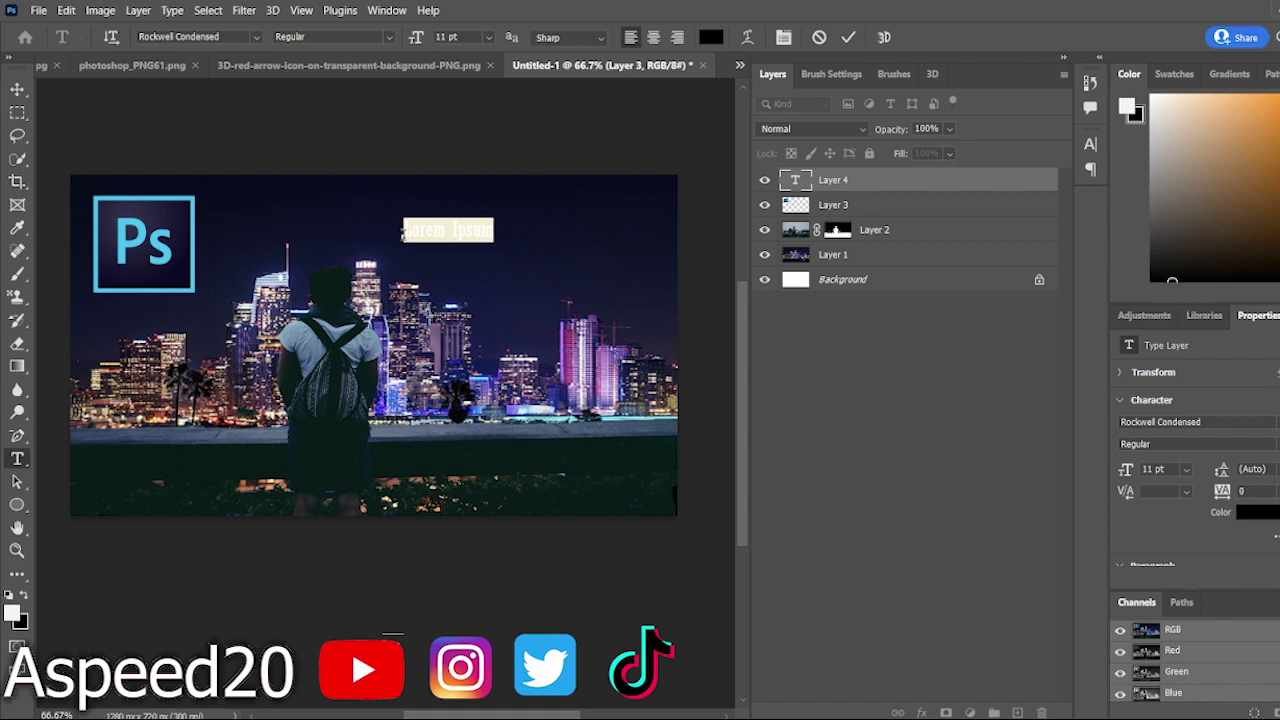
key(BackSpace)
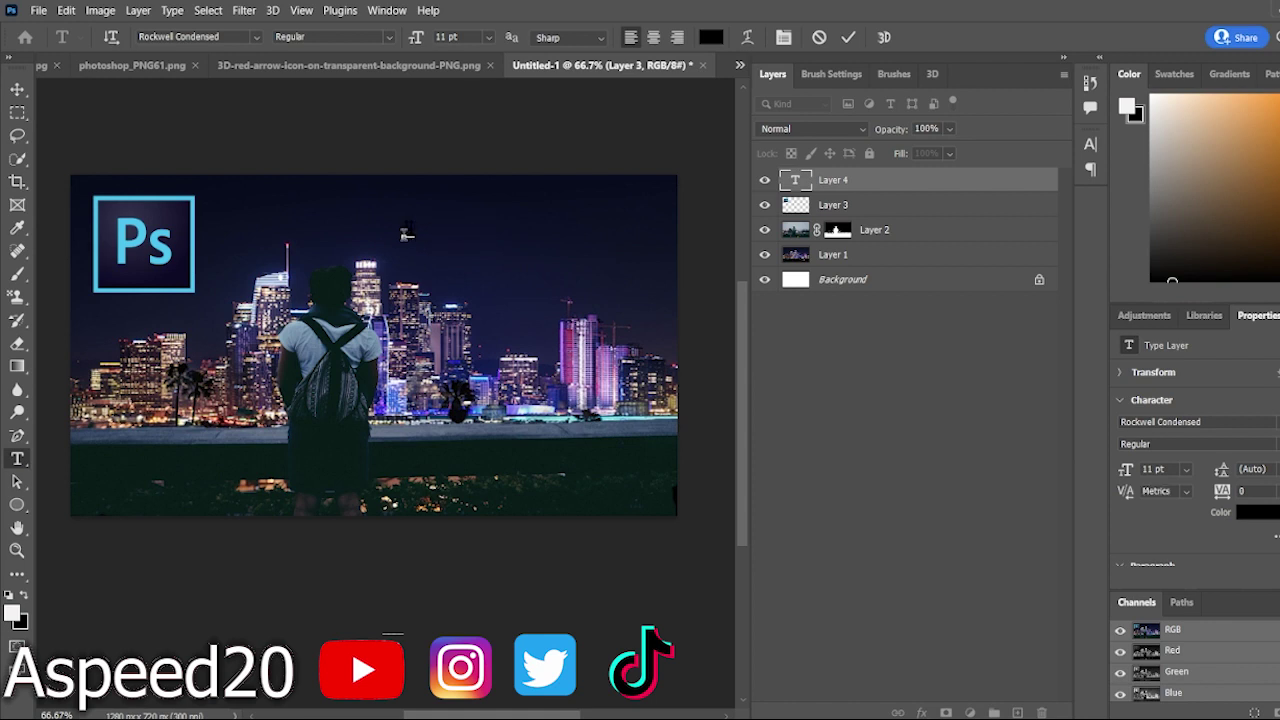
text(How to make a Thumnail)
click(846, 37)
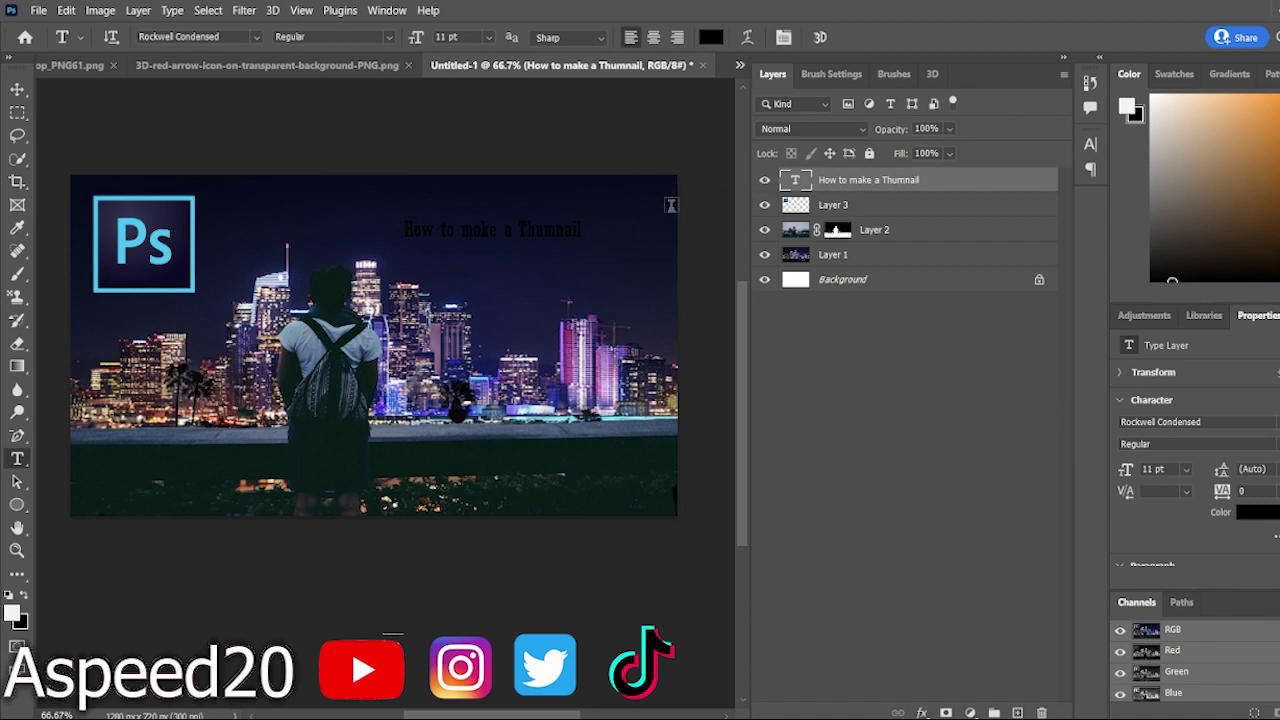
Make all of the heading text near-white
click(422, 230)
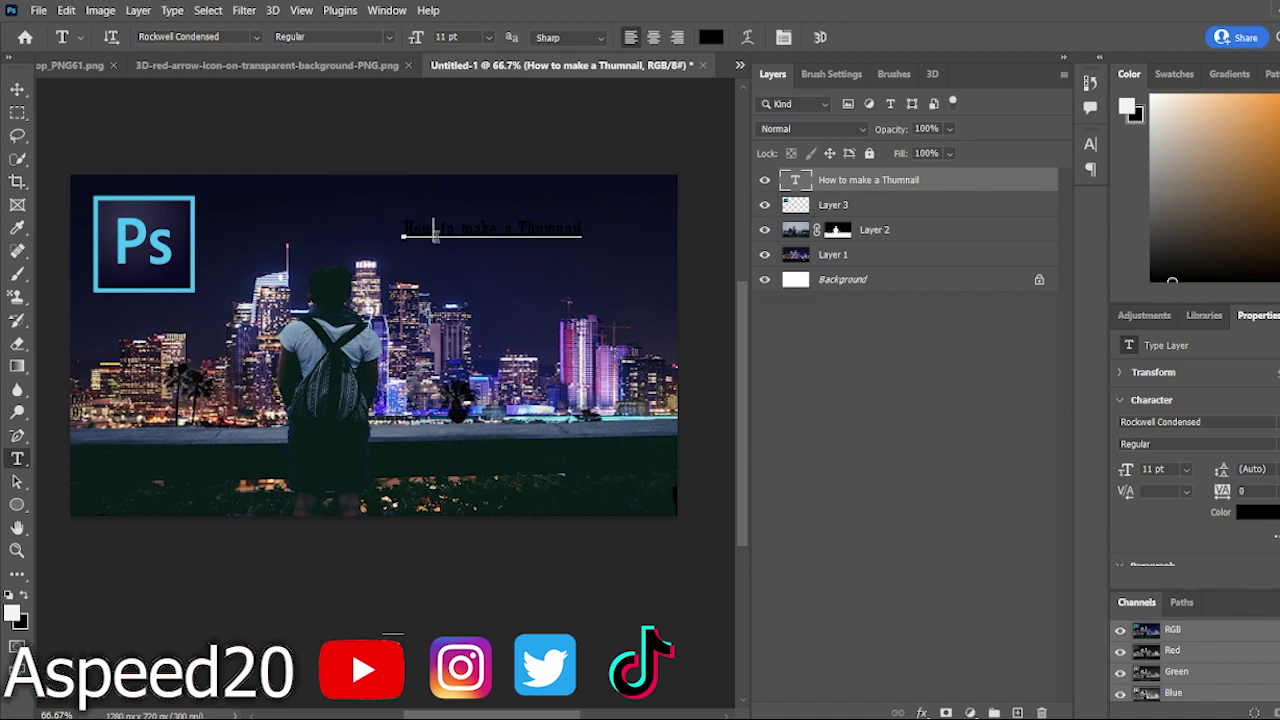
drag(403, 229, 604, 220)
key(ctrl+h)
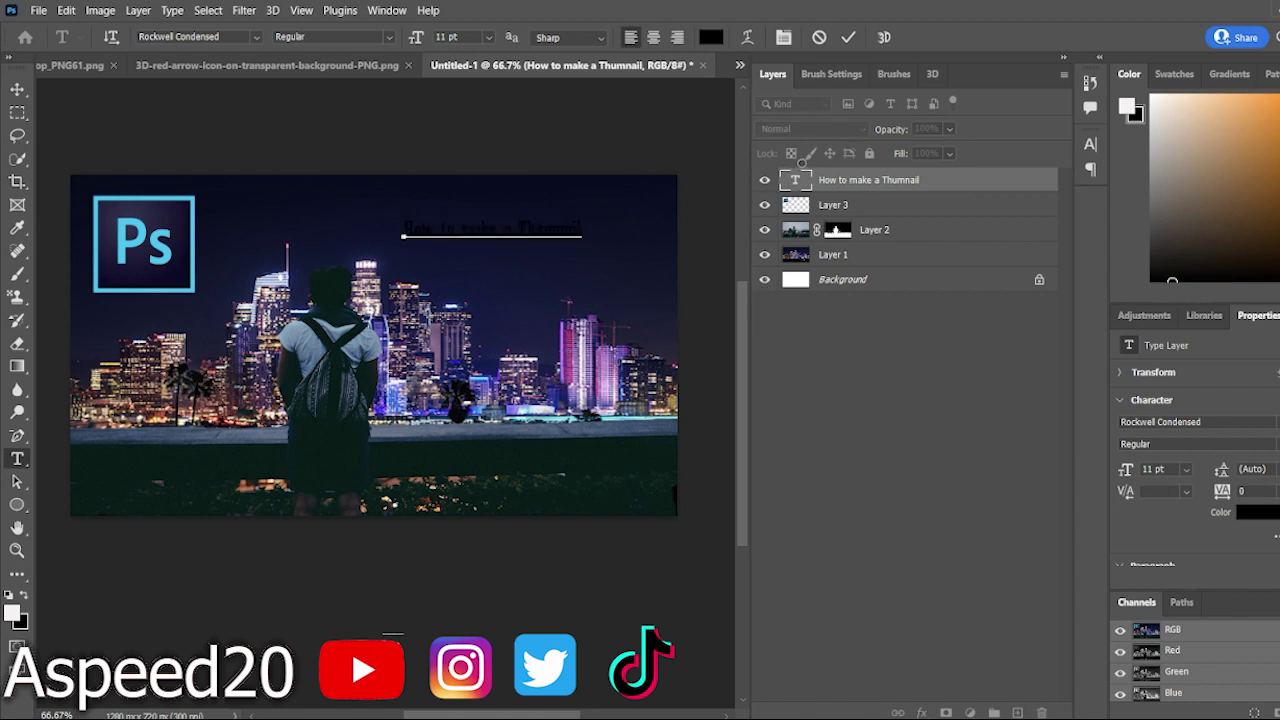
click(1155, 100)
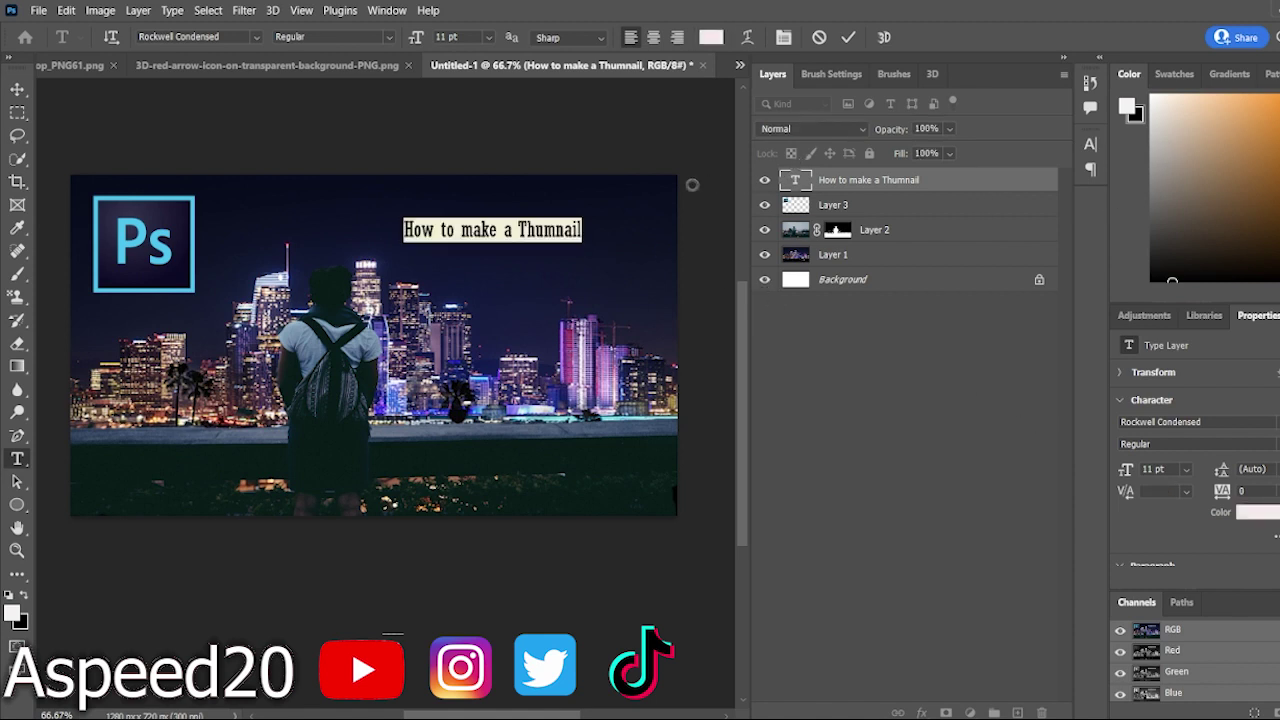
click(518, 232)
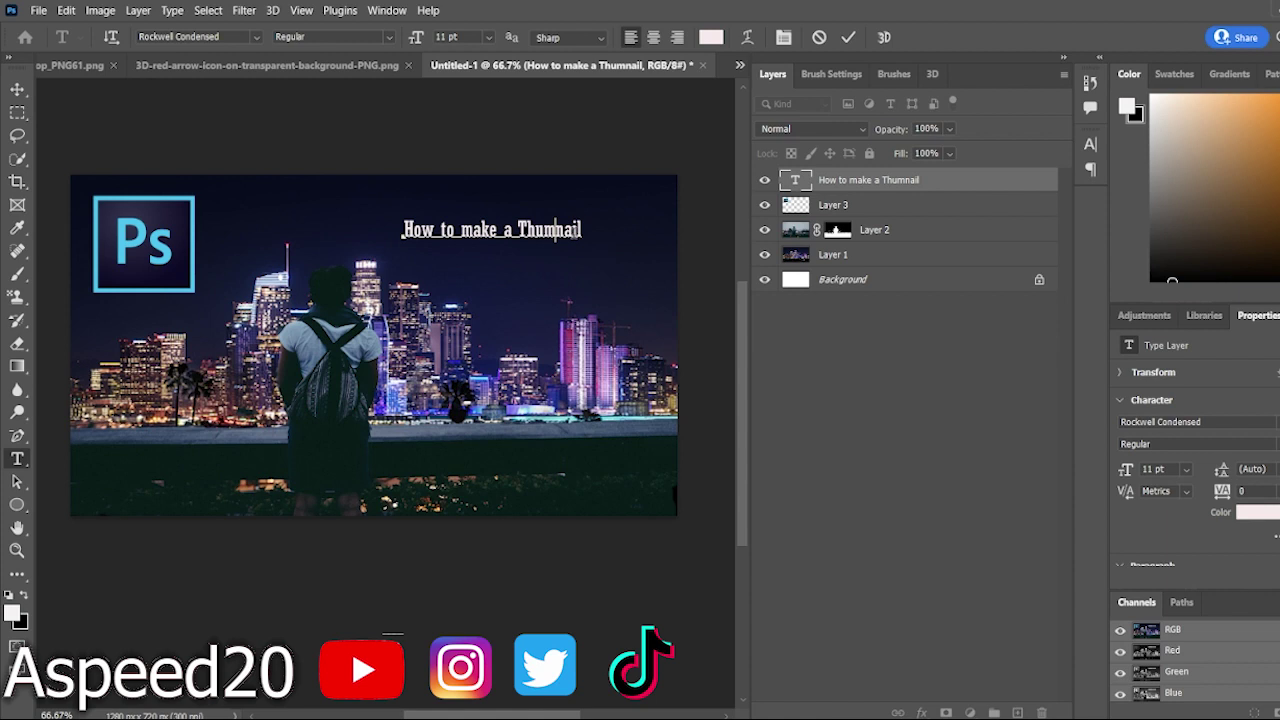
Correct the spelling to 'Thumbnails' and move that word onto its own line
click(588, 231)
key(BackSpace)
key(BackSpace)
key(BackSpace)
text(bnails)
click(517, 230)
key(Return)
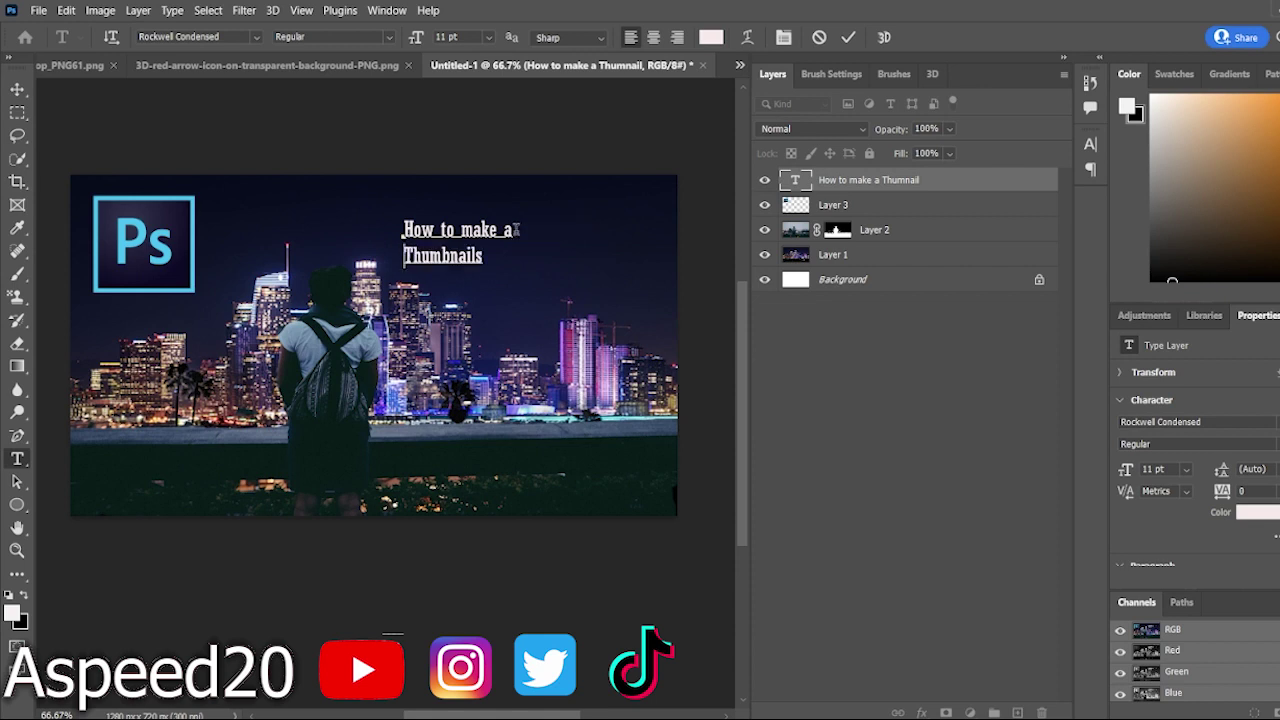
click(848, 37)
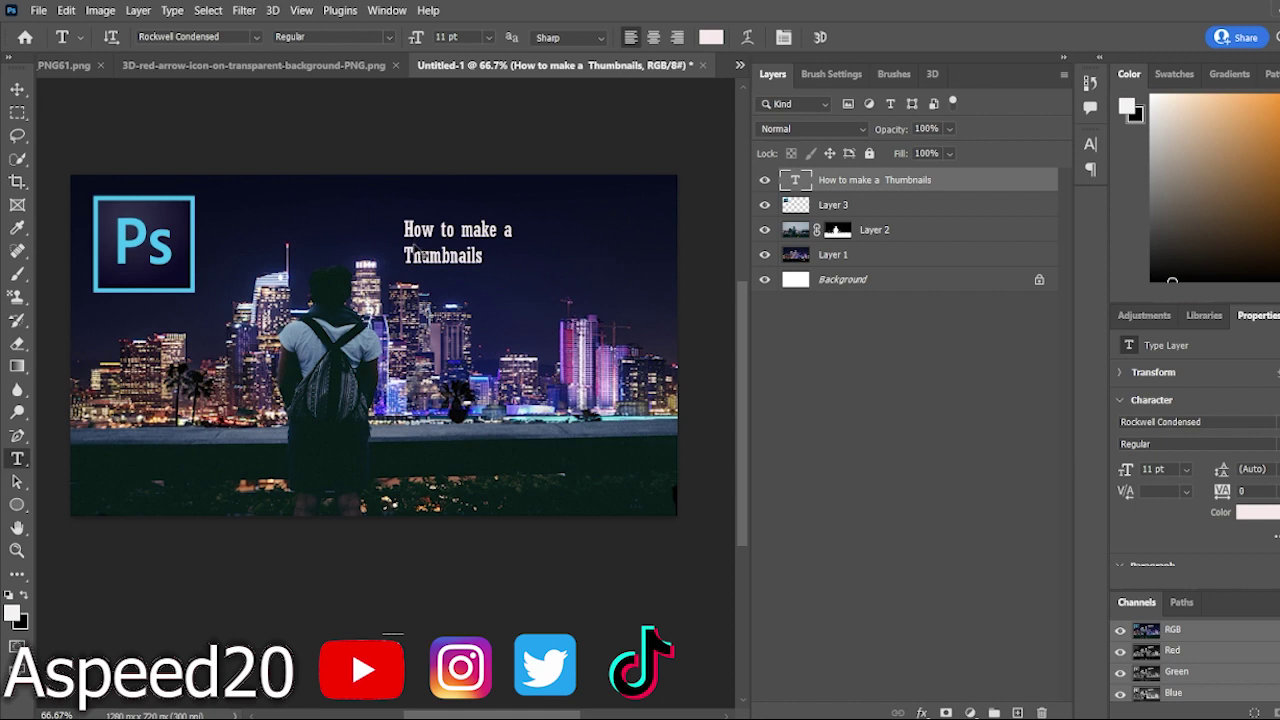
Enlarge the heading text layer across the right side of the canvas
key(ctrl+t)
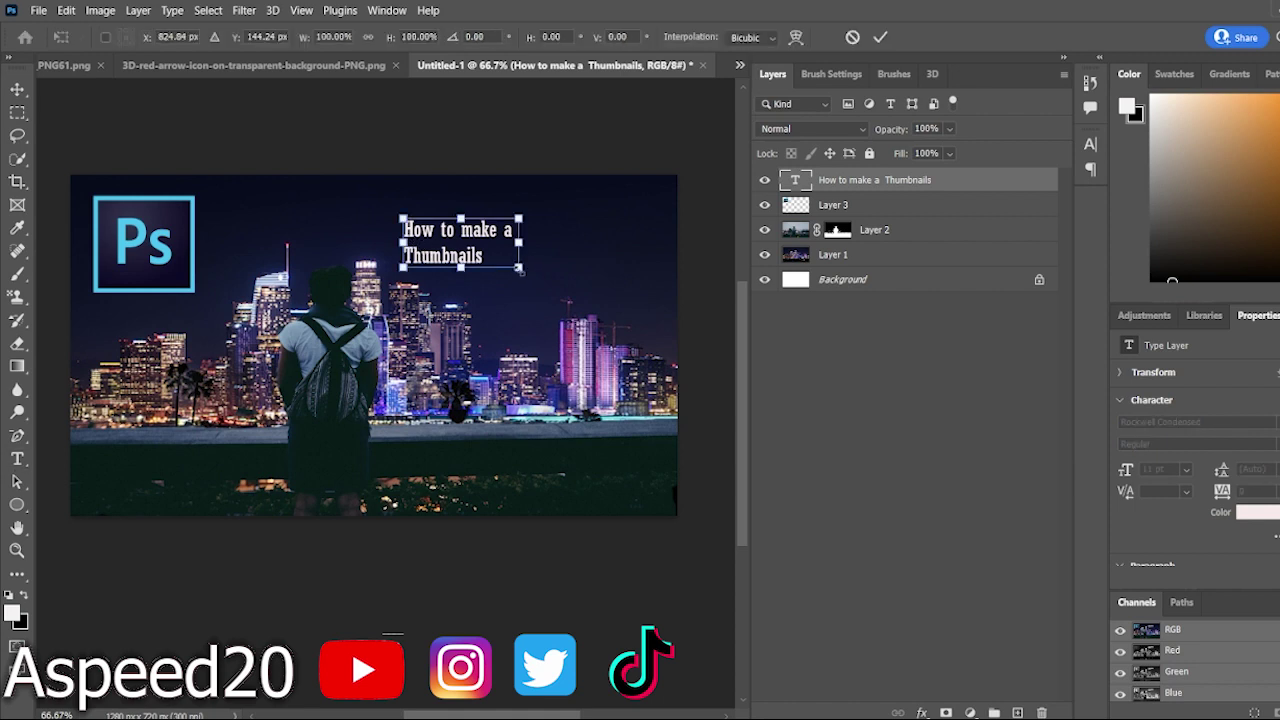
drag(519, 267, 655, 412)
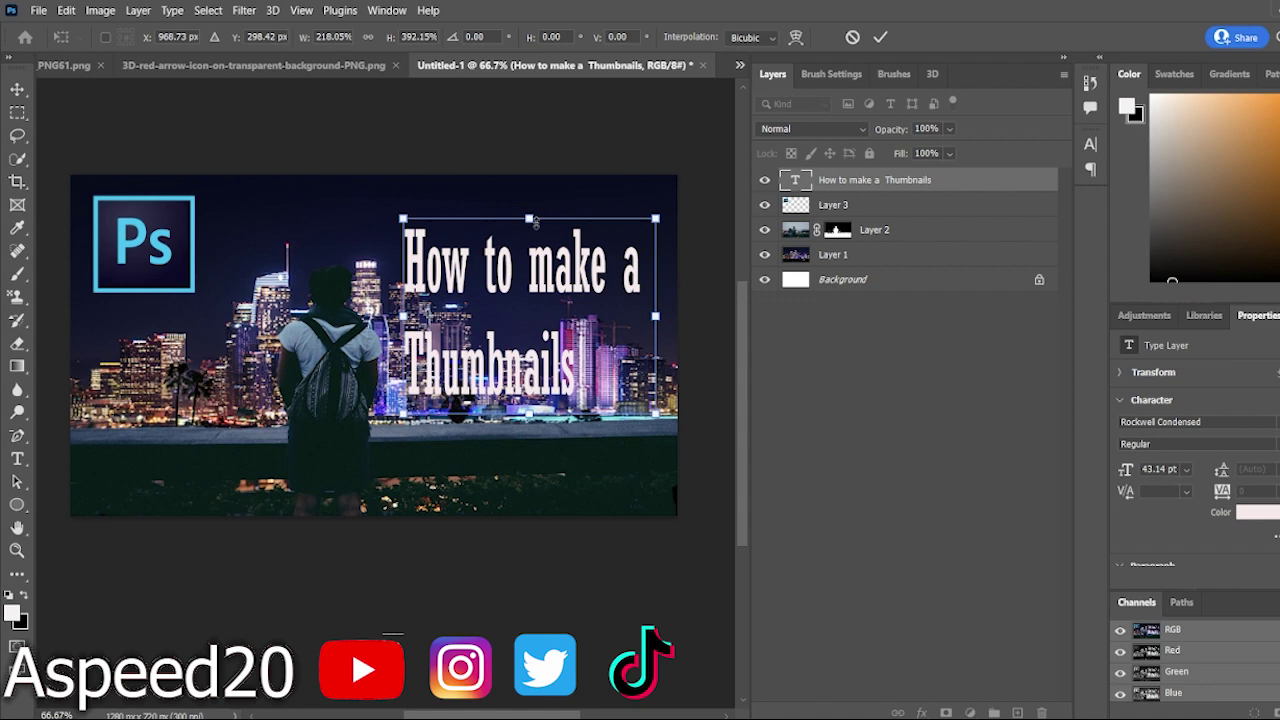
drag(528, 218, 528, 175)
drag(404, 412, 403, 444)
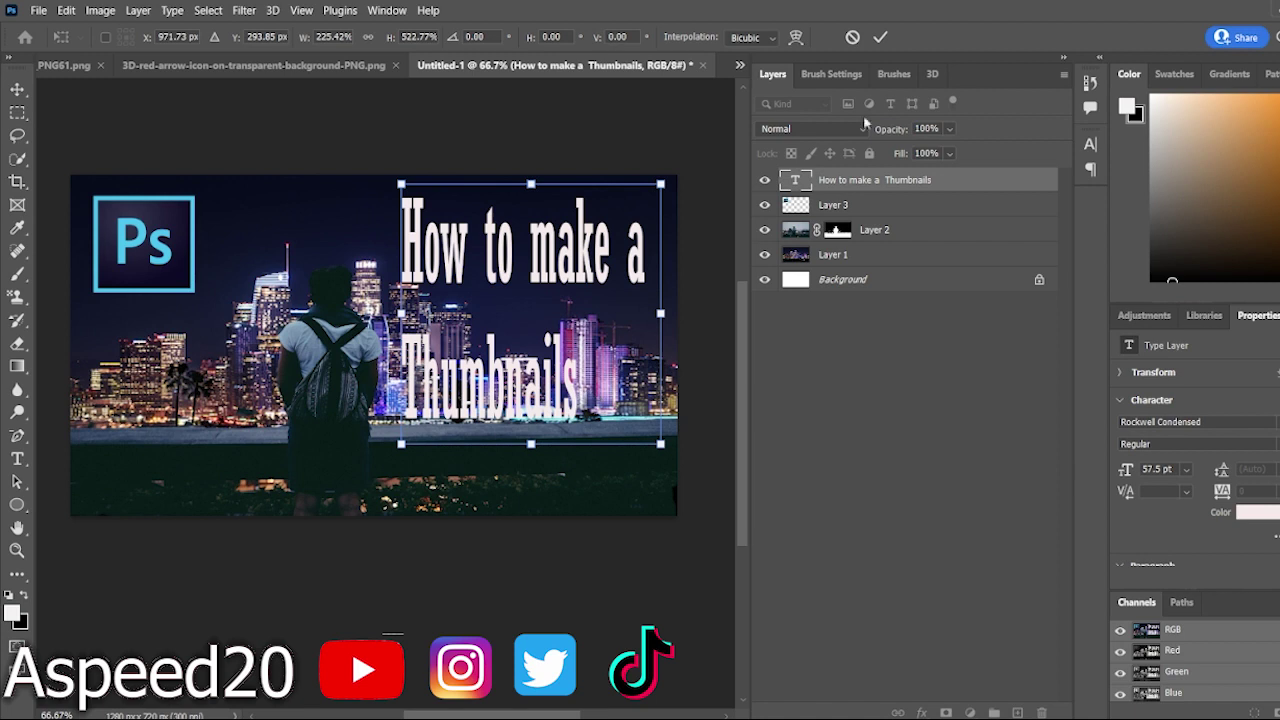
key(Return)
Delete the stray 'a' so the heading reads 'How to make Thumbnails'
key(t)
click(584, 396)
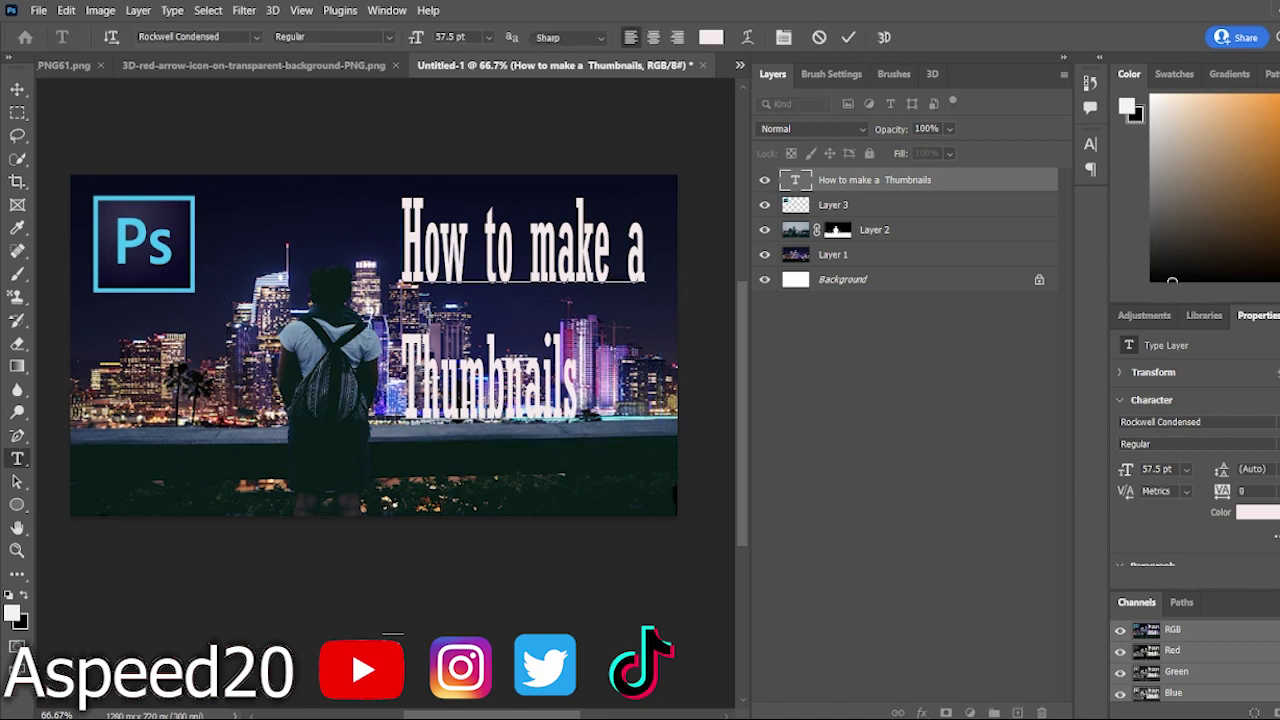
click(646, 265)
key(BackSpace)
key(BackSpace)
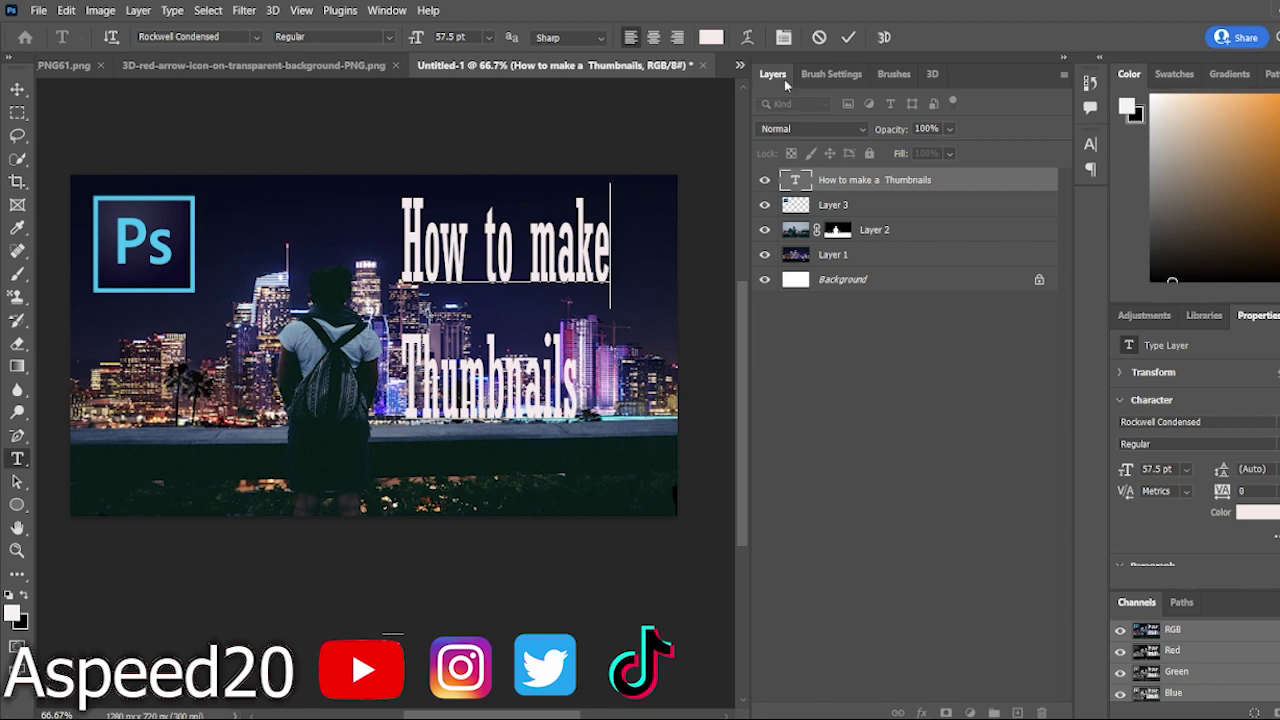
click(848, 37)
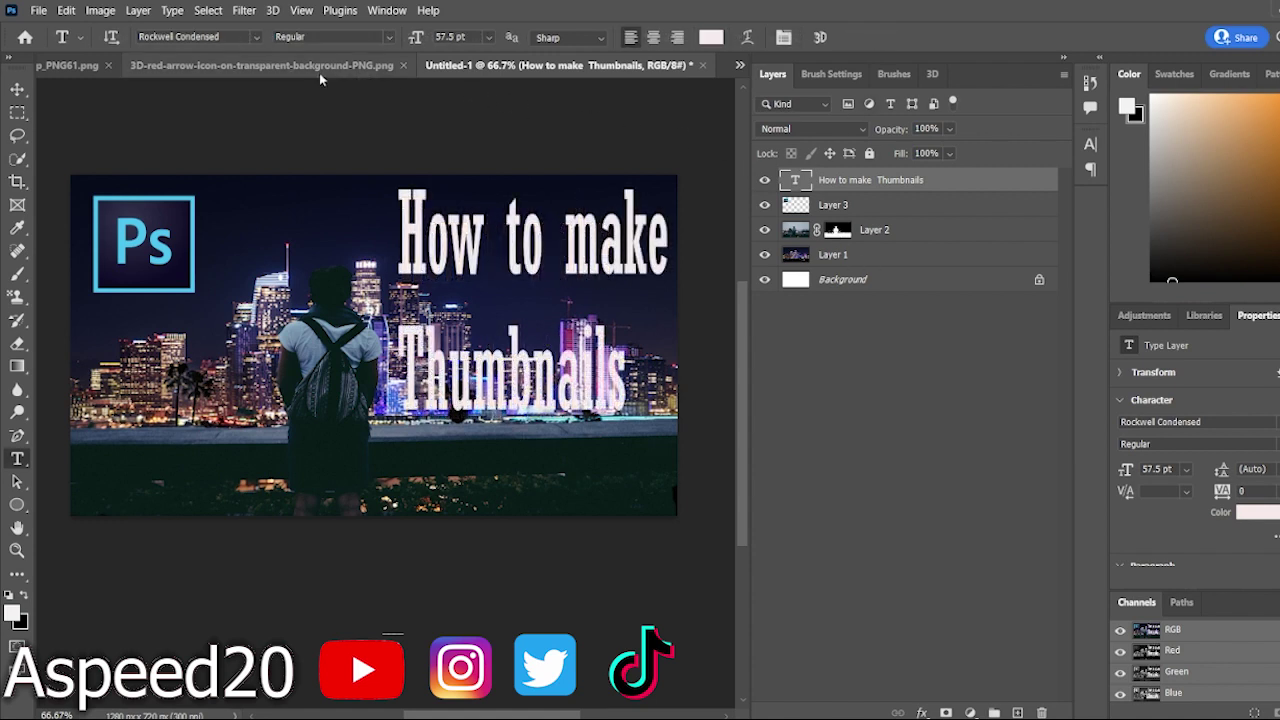
Bring the red arrow in as Layer 4 and delete the white area by its tail with Magnetic Lasso
click(268, 66)
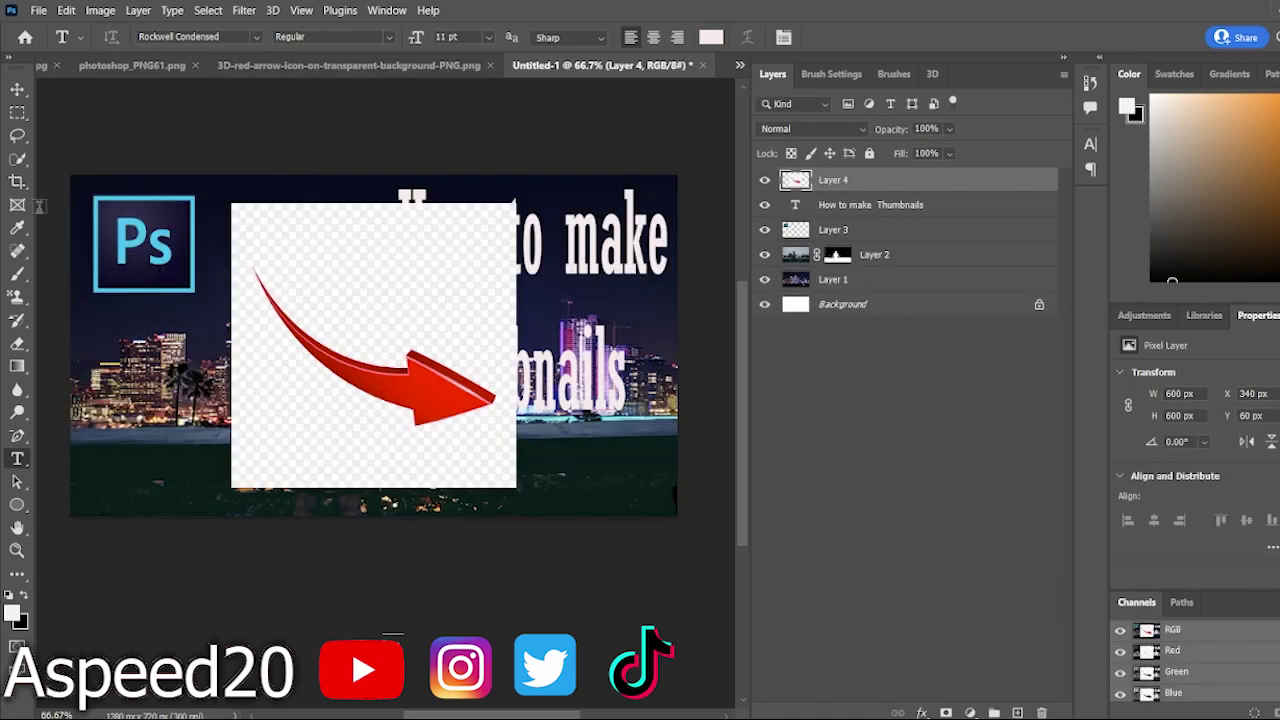
click(20, 141)
click(256, 270)
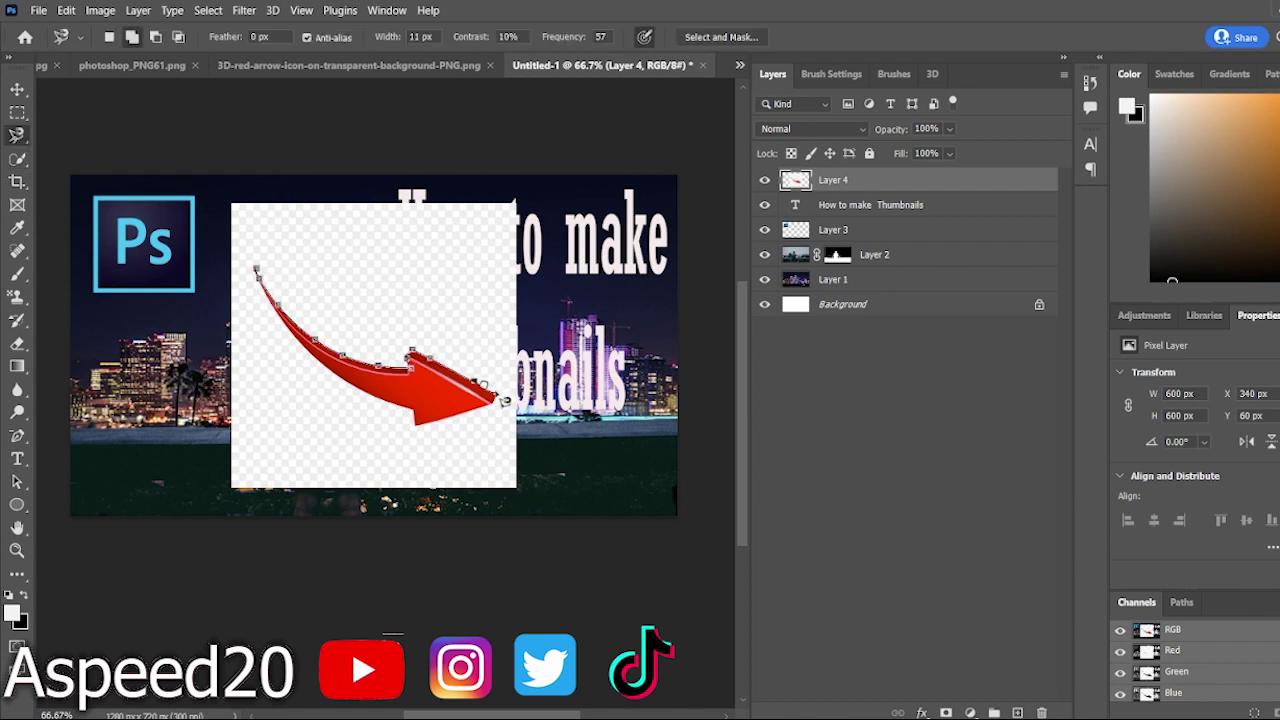
click(256, 270)
key(Delete)
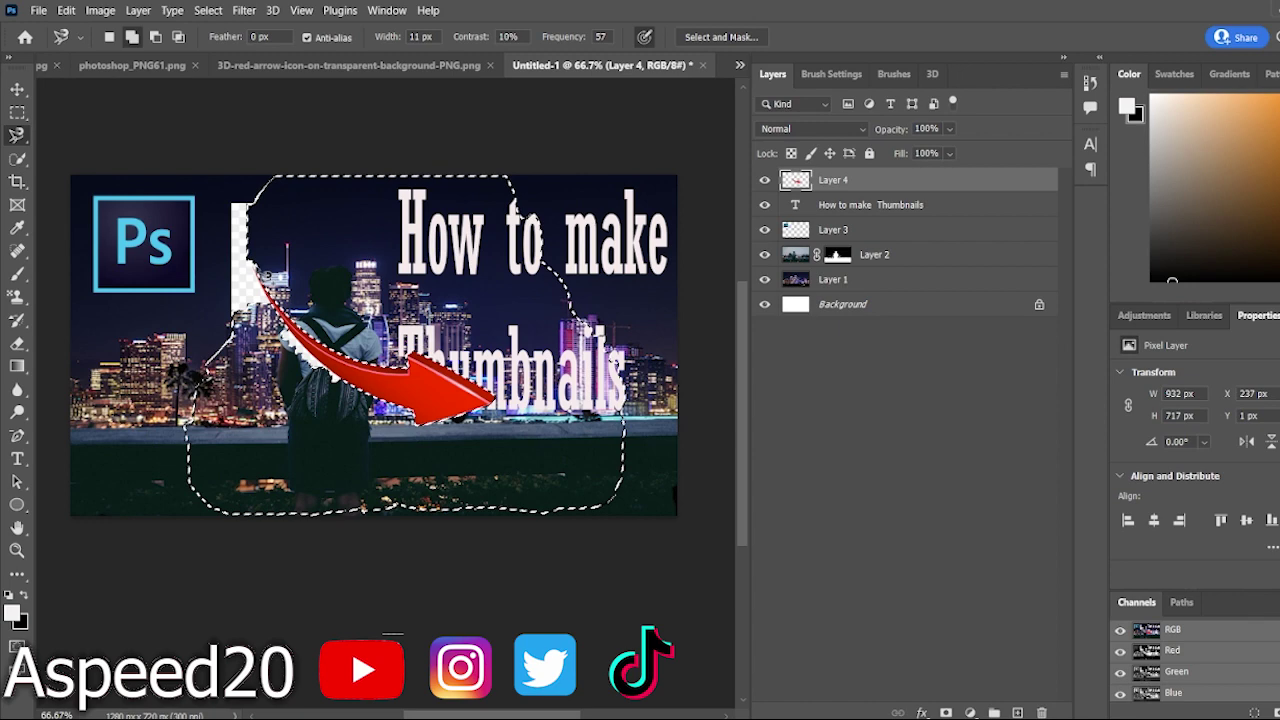
key(ctrl+d)
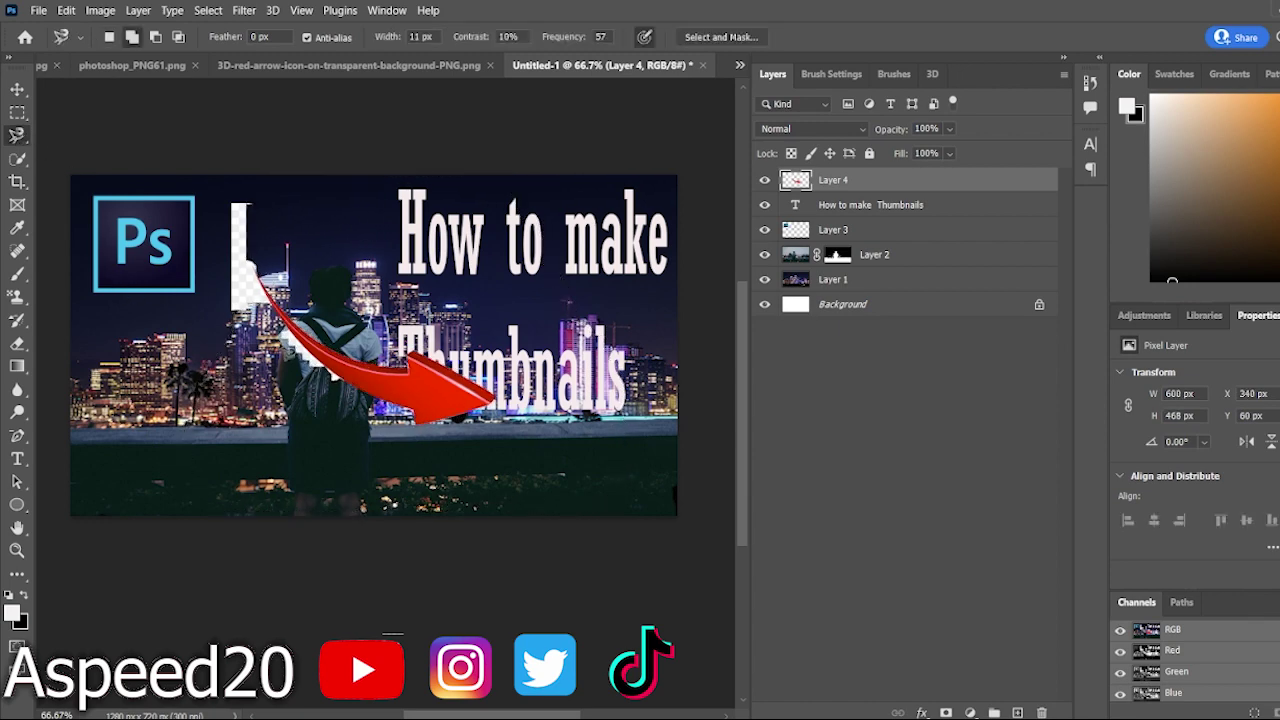
Trace and delete the remaining white background near the backpack and the arrow's tail
click(289, 350)
key(Return)
key(Delete)
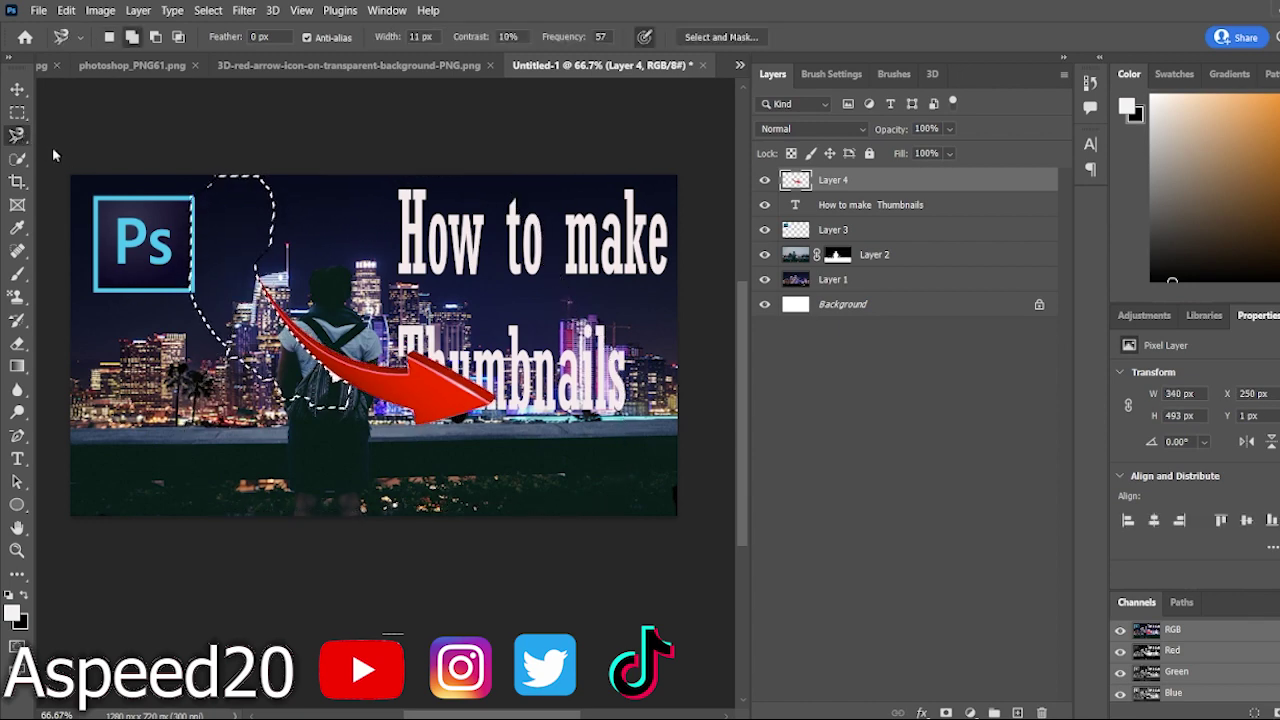
key(ctrl+d)
key(shift+l)
key(shift+l)
click(338, 380)
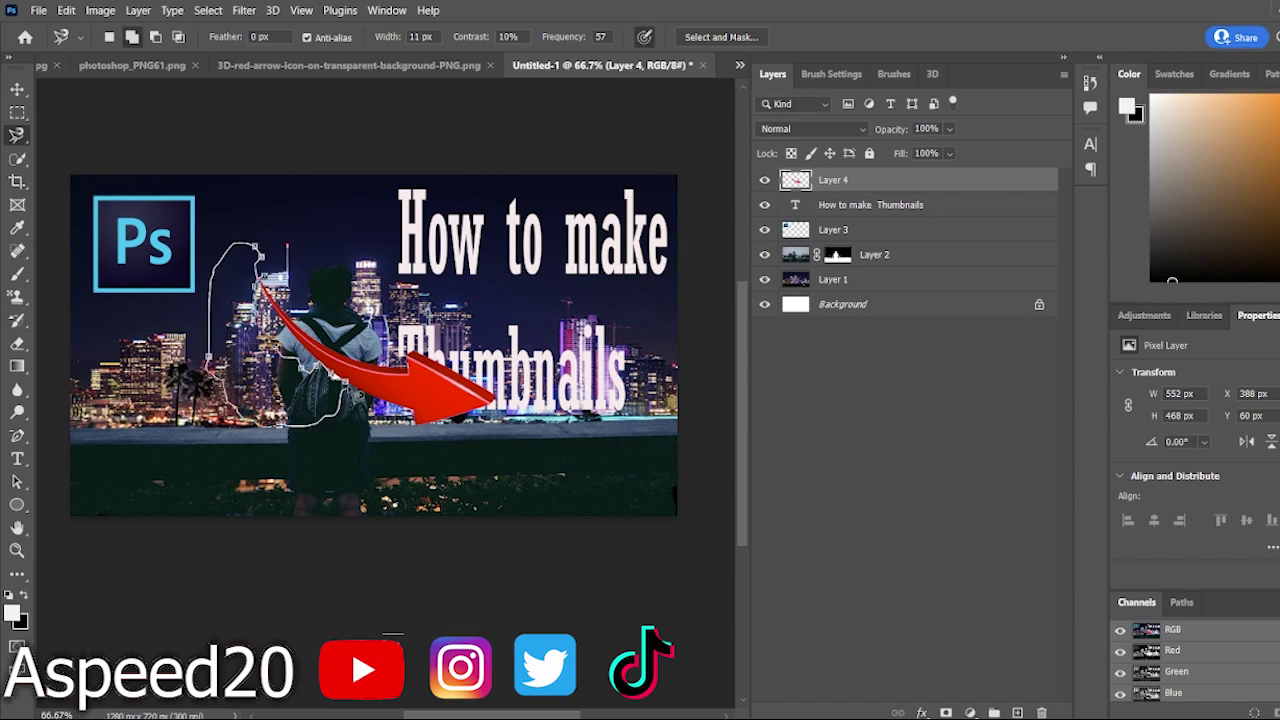
key(shift+l)
key(ctrl+plus)
key(ctrl+plus)
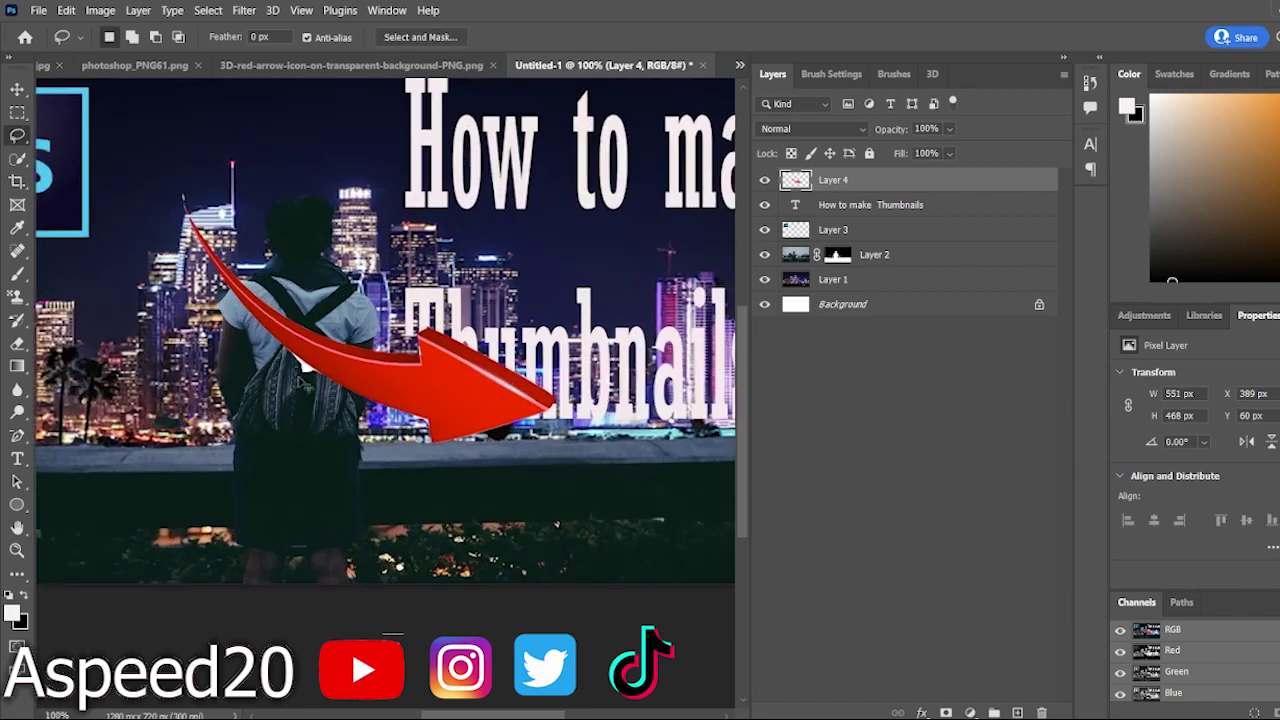
key(shift+l)
click(265, 358)
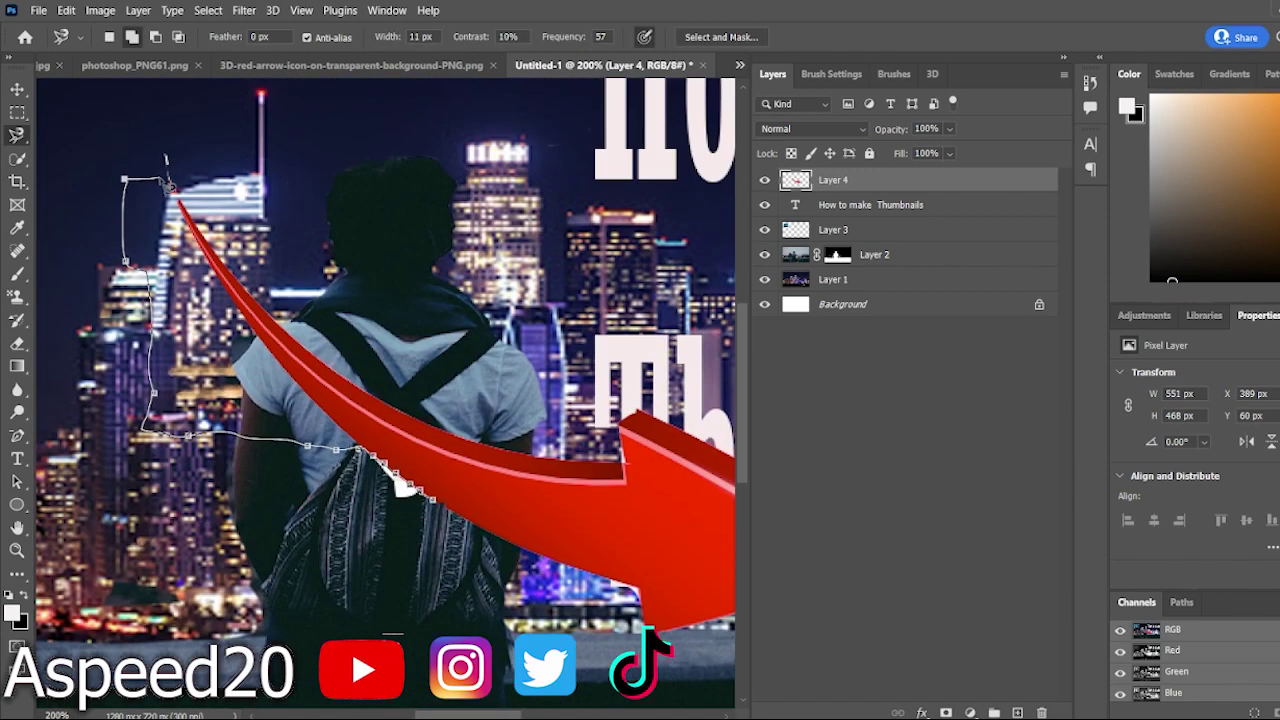
key(Return)
key(ctrl+minus)
key(ctrl+minus)
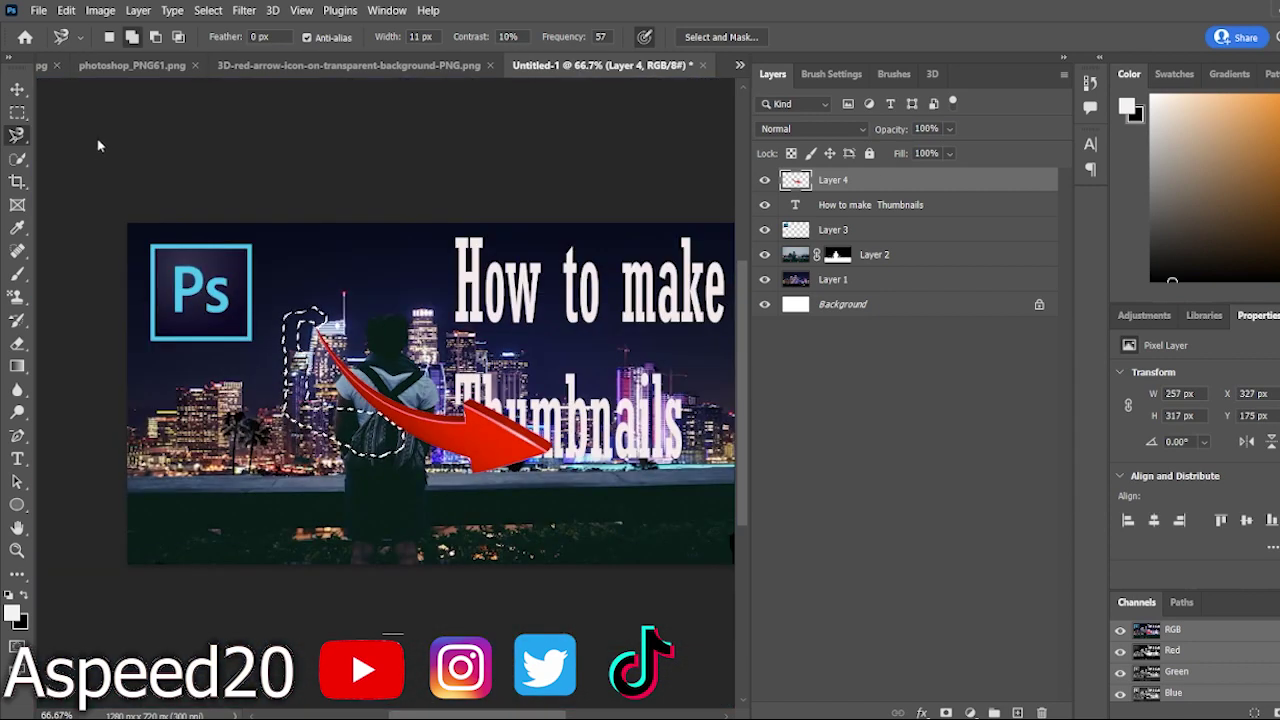
key(shift+l)
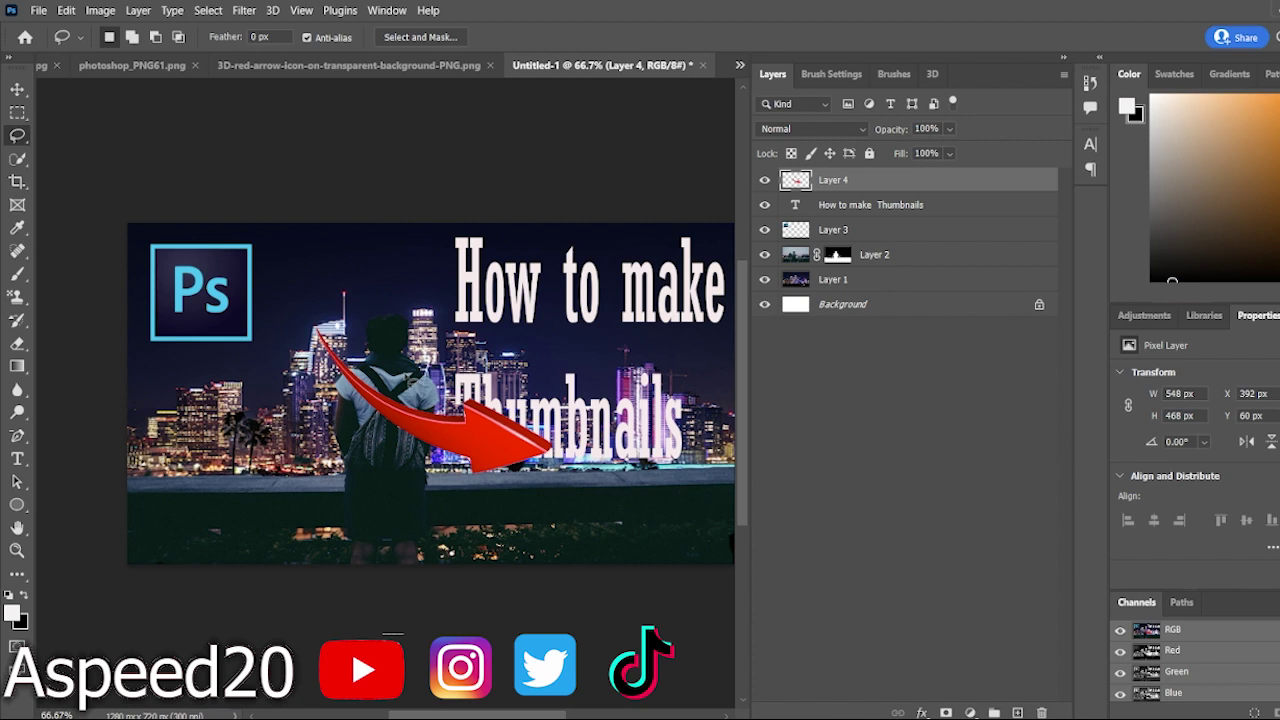
Scale the red arrow to 201 × 197 px and tilt it to point at 'How to make'
key(ctrl+t)
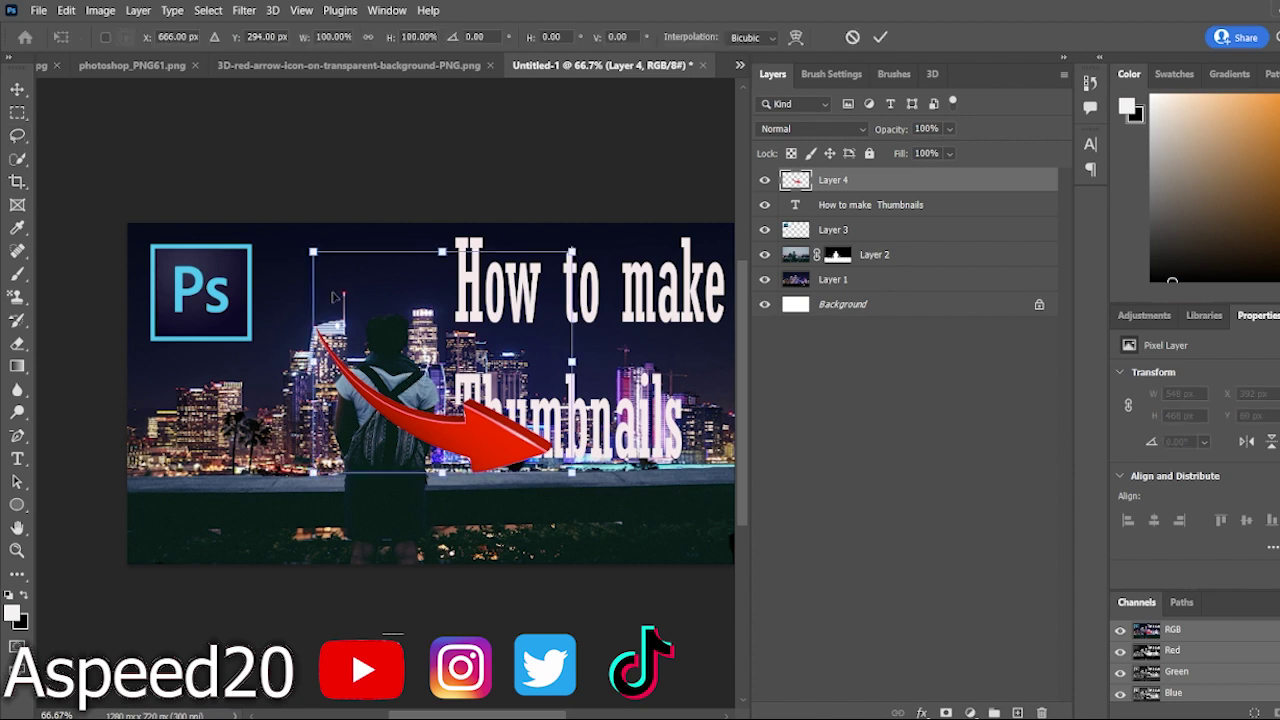
drag(312, 252, 370, 306)
drag(440, 343, 380, 203)
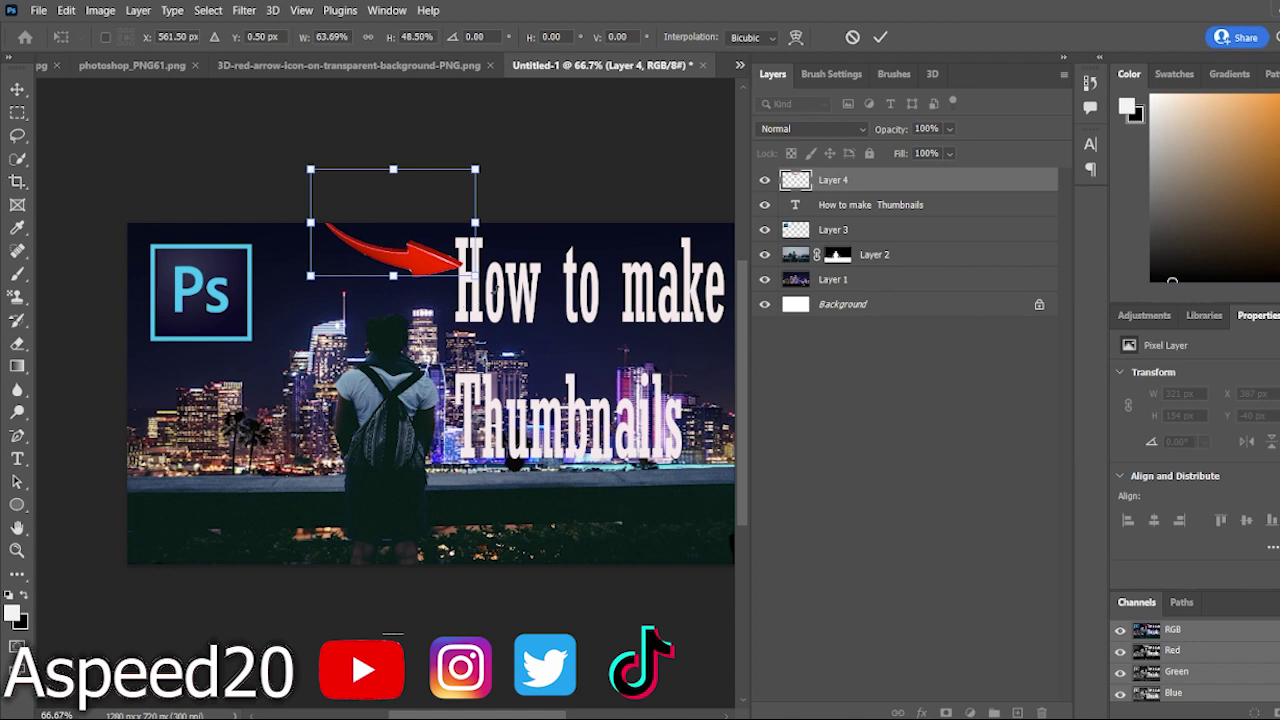
drag(497, 285, 461, 330)
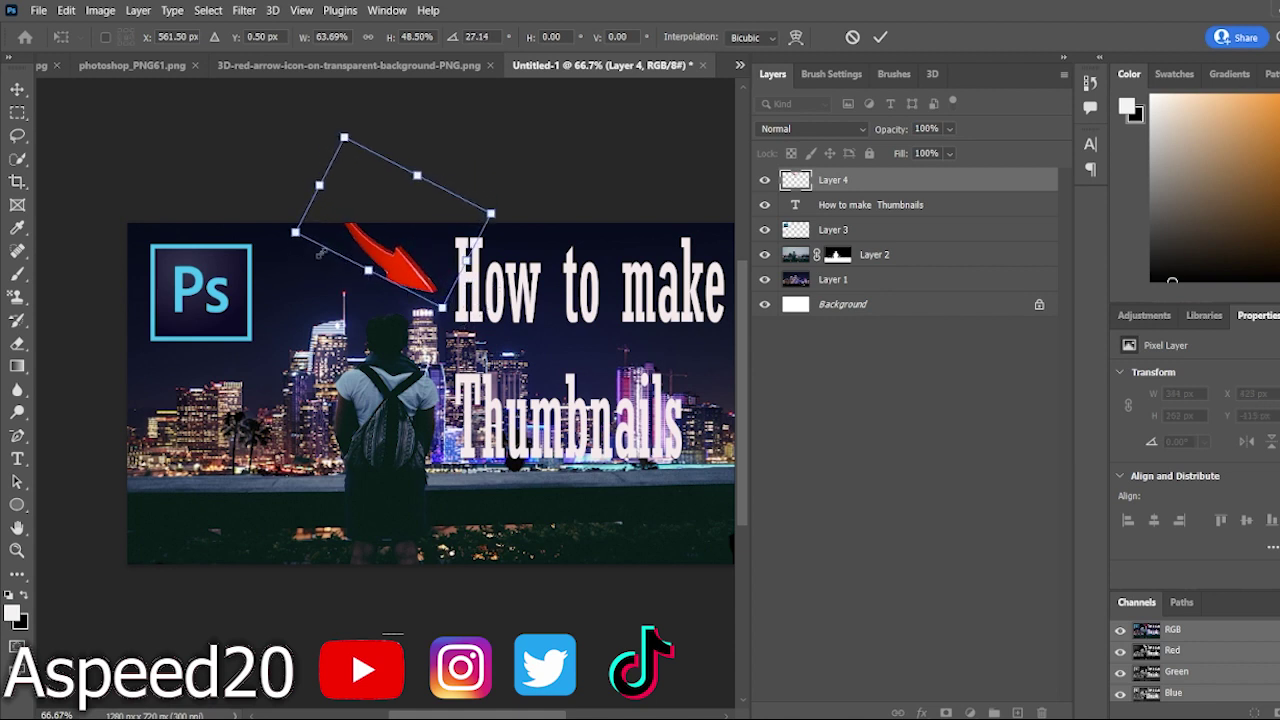
drag(295, 233, 280, 284)
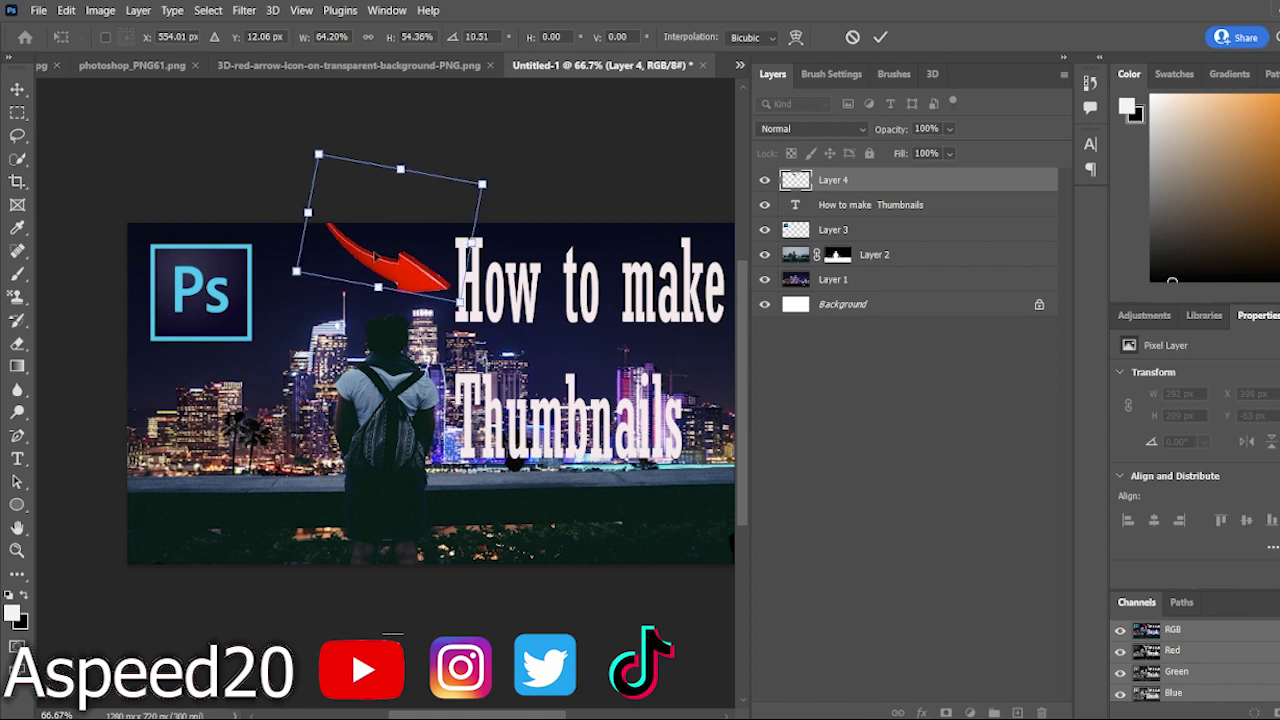
drag(459, 302, 424, 276)
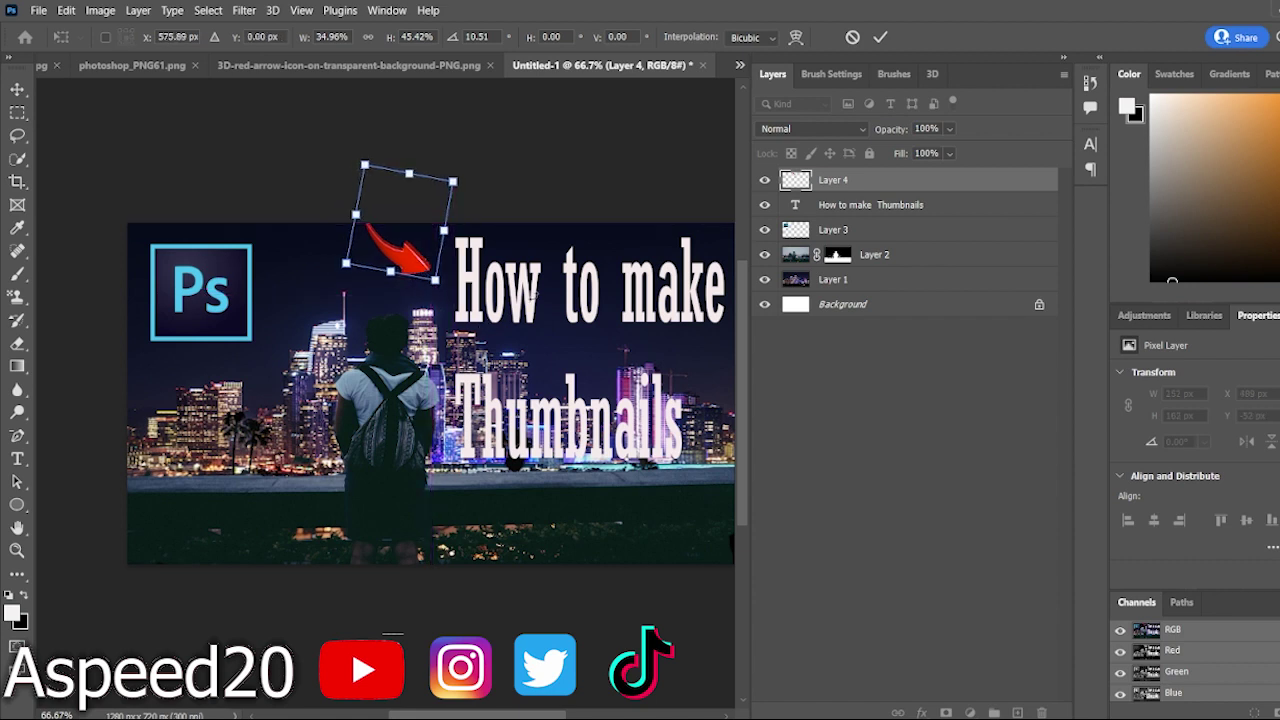
click(880, 37)
key(l)
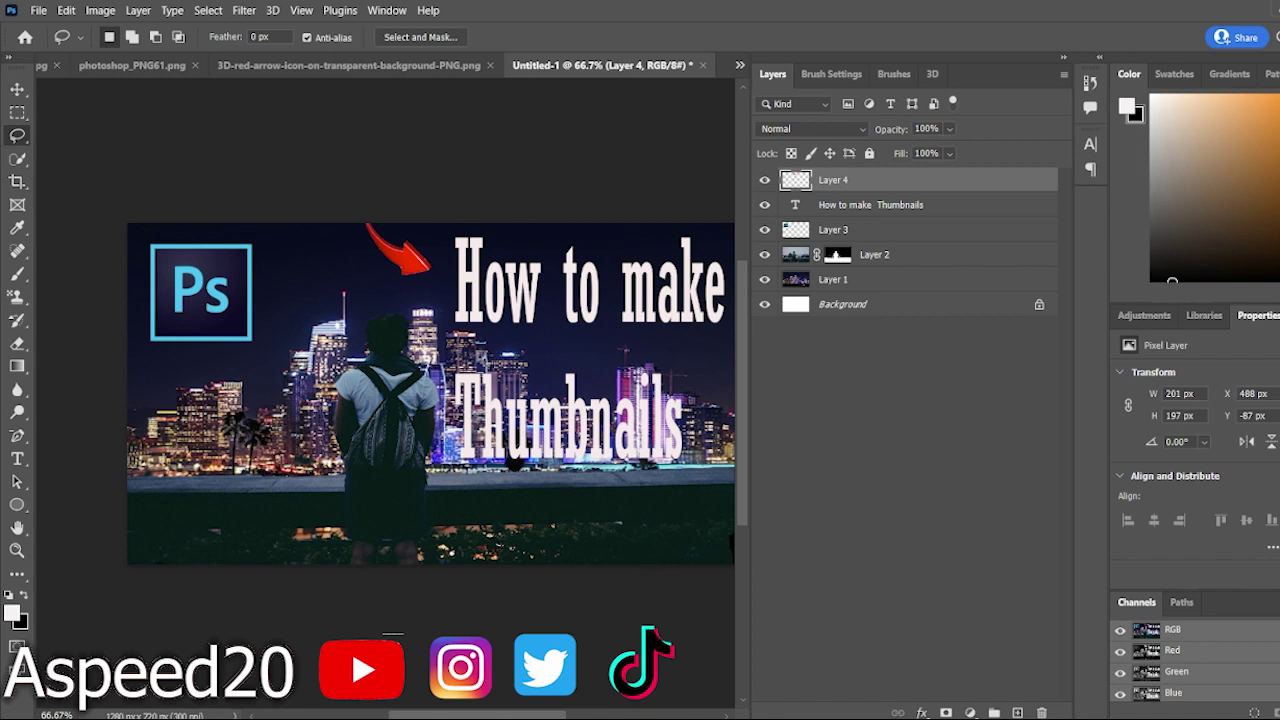
Apply a light-blue Outer Glow layer style to the Ps logo on Layer 3
mouse_move(502, 716)
mouse_down()
mouse_move(527, 716)
mouse_move(512, 716)
mouse_up()
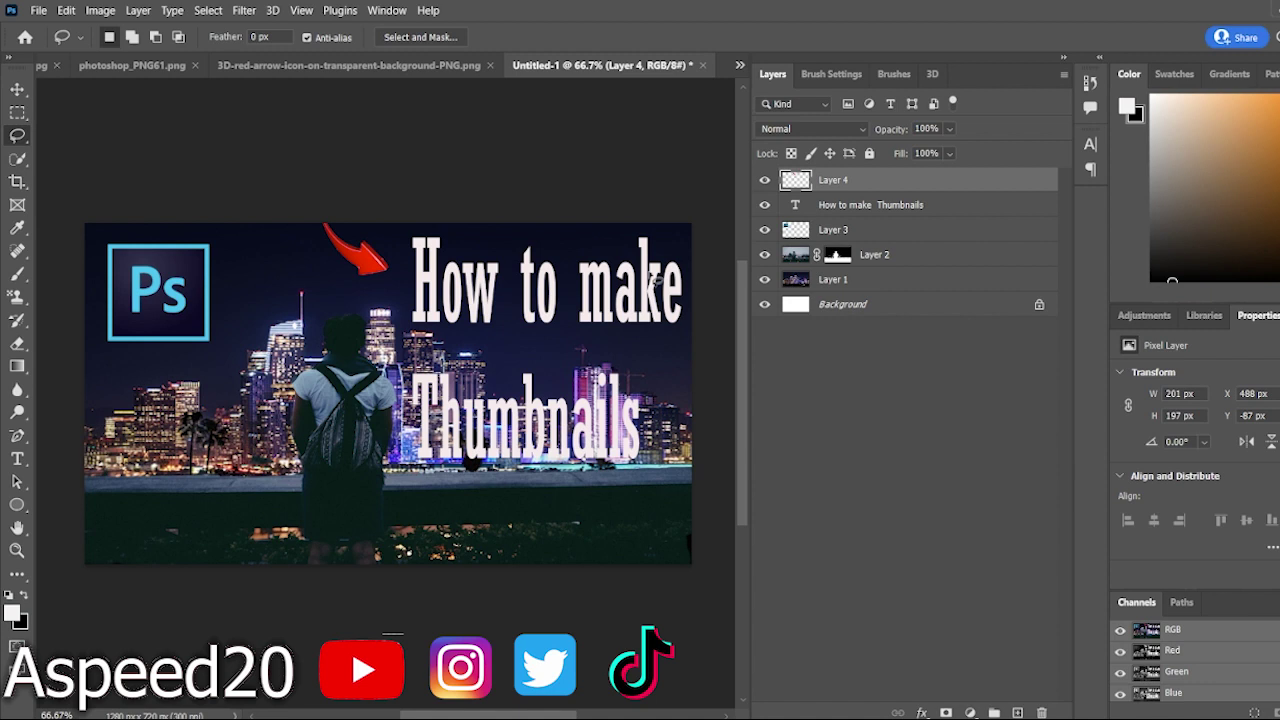
click(853, 231)
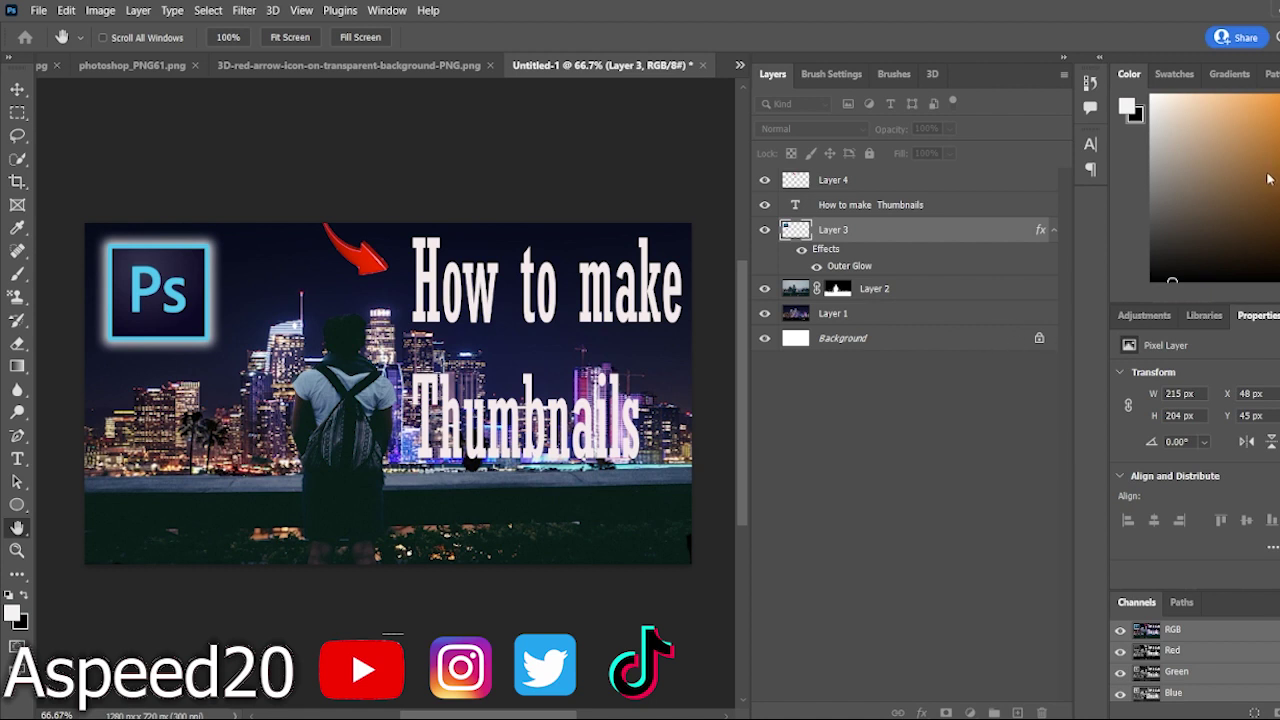
key(l)
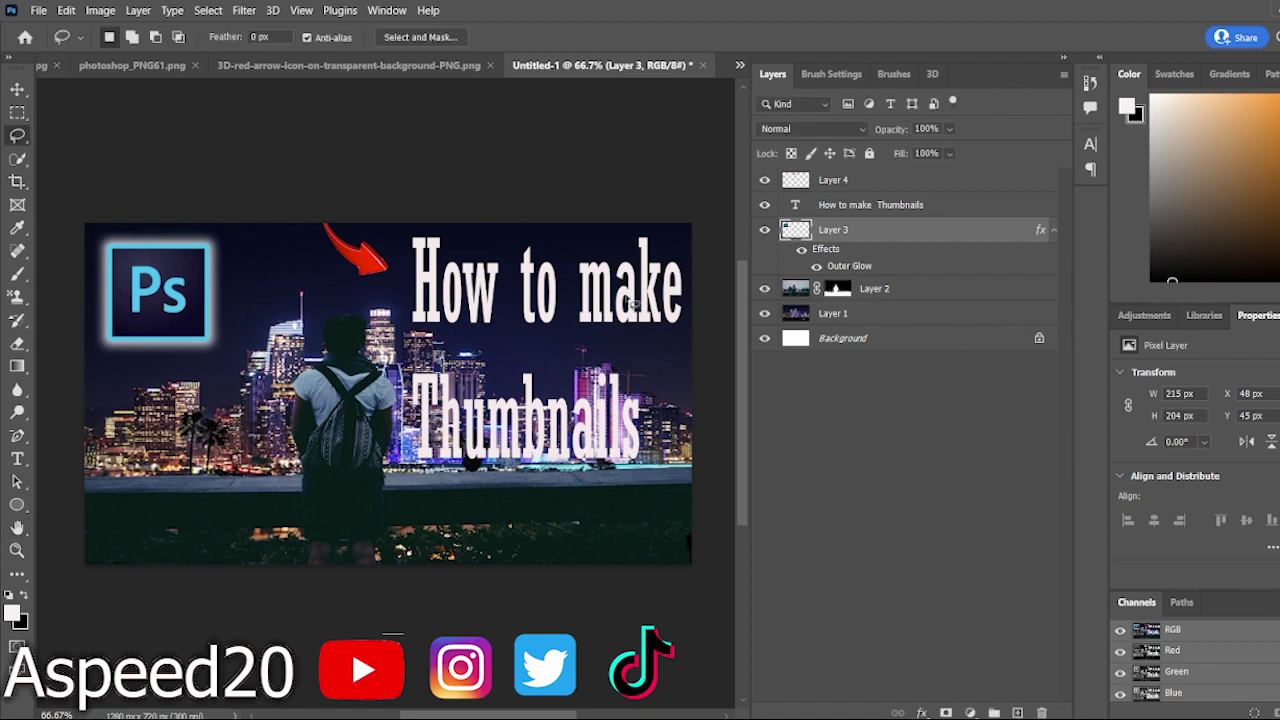
Give the 'How to make Thumbnails' text layer an Outer Glow, sampling a pink colour with the Eyedropper
click(899, 206)
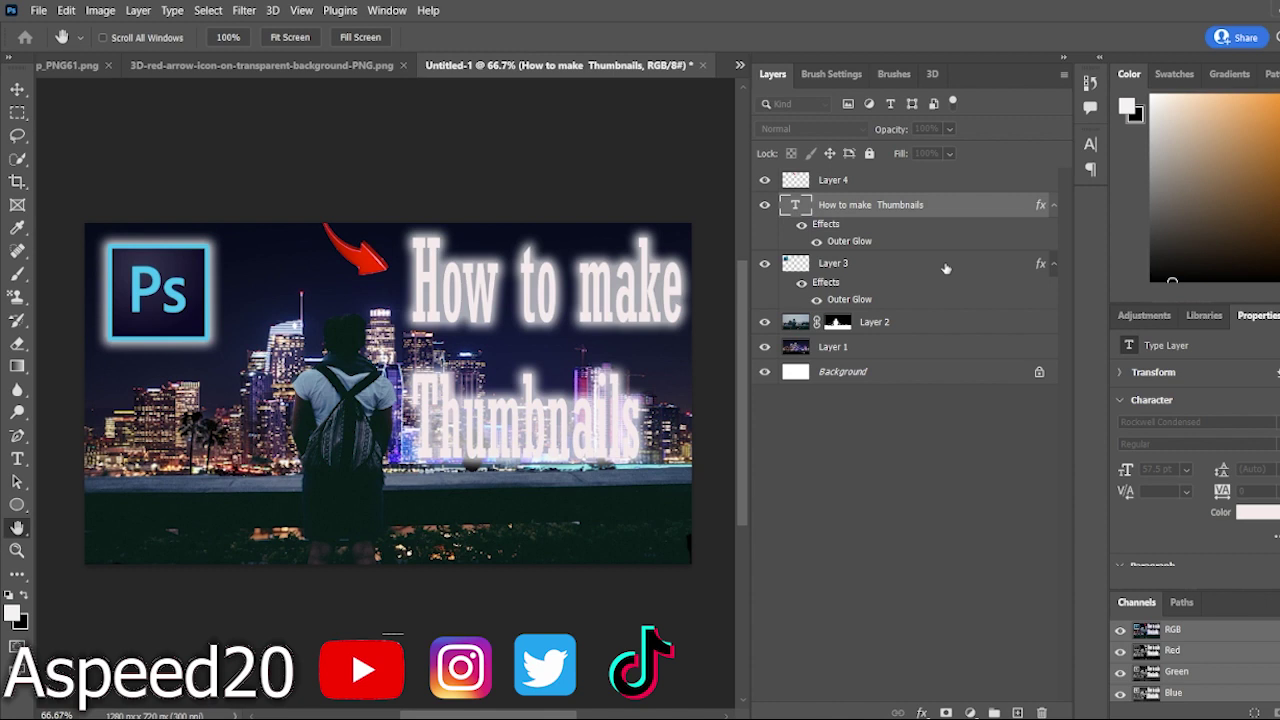
key(i)
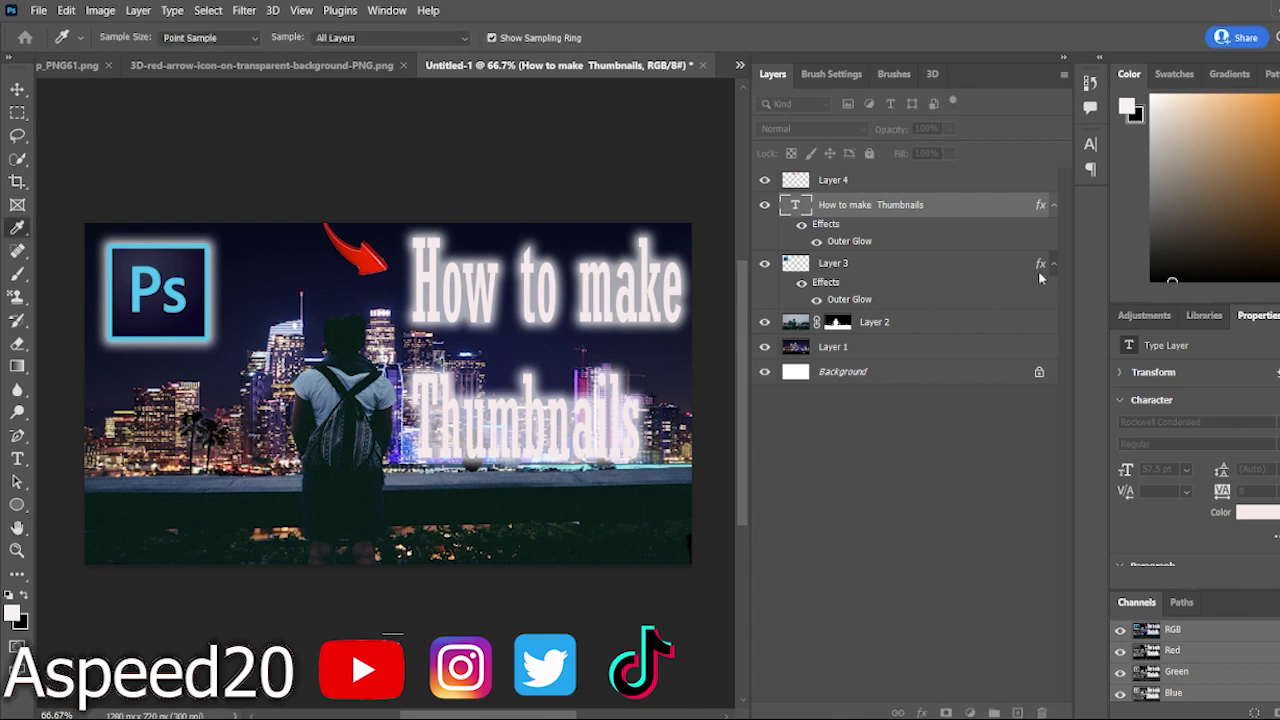